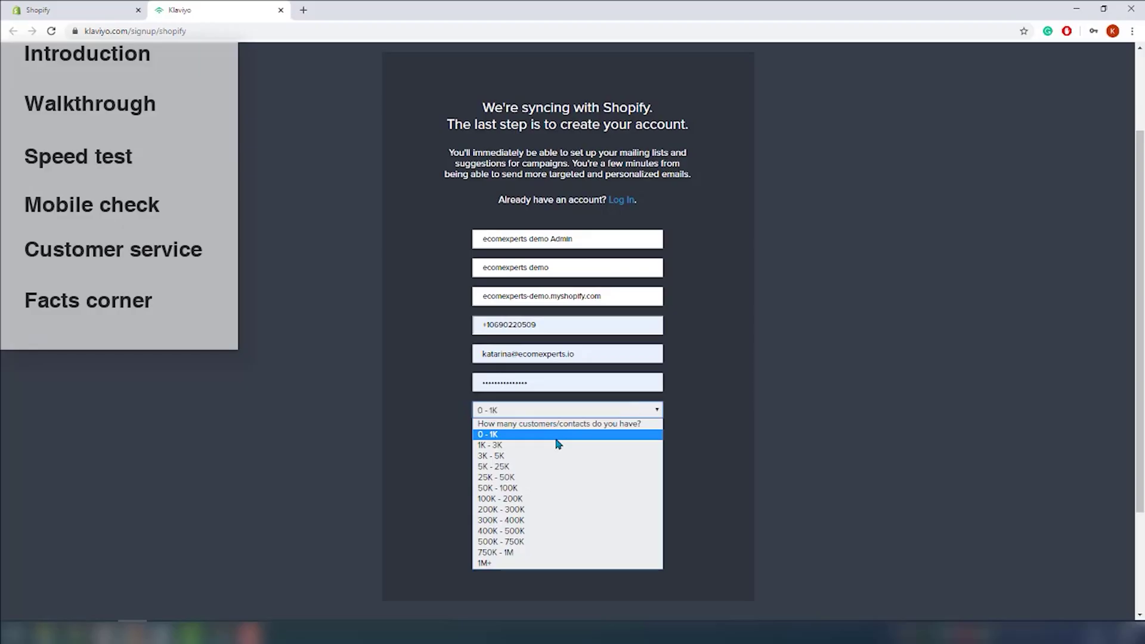
Step: Answer the sign-up questions with 0 - 1K customers and Both, then create the account
{"action": "left_click", "coordinate": [558, 434]}
{"action": "left_click", "coordinate": [558, 436]}
{"action": "left_click", "coordinate": [561, 464]}
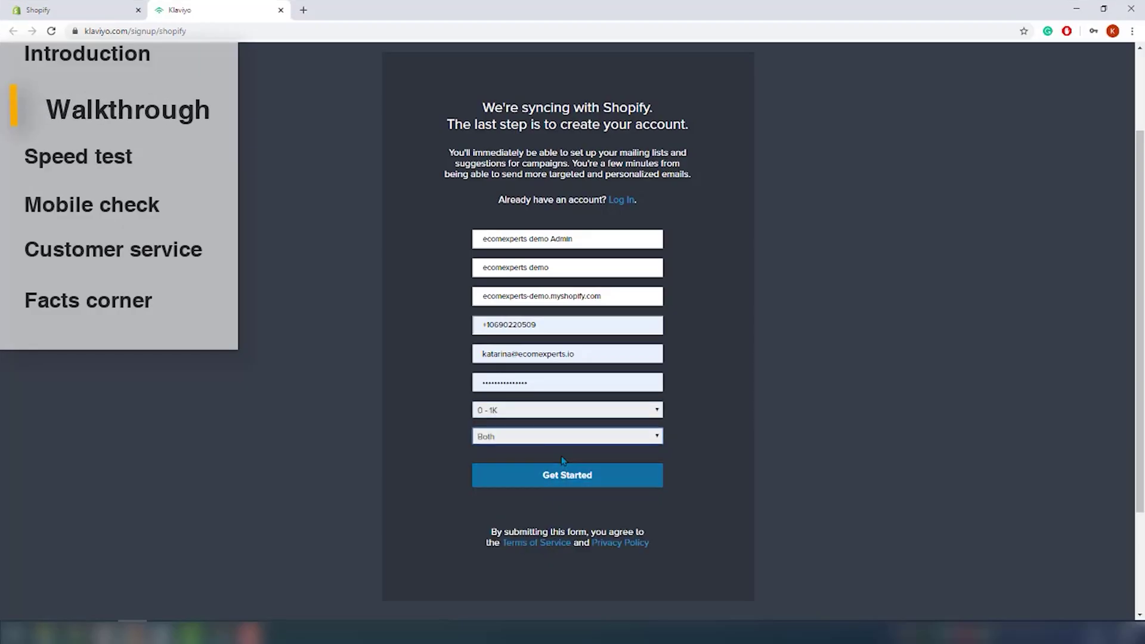
{"action": "left_click", "coordinate": [559, 472]}
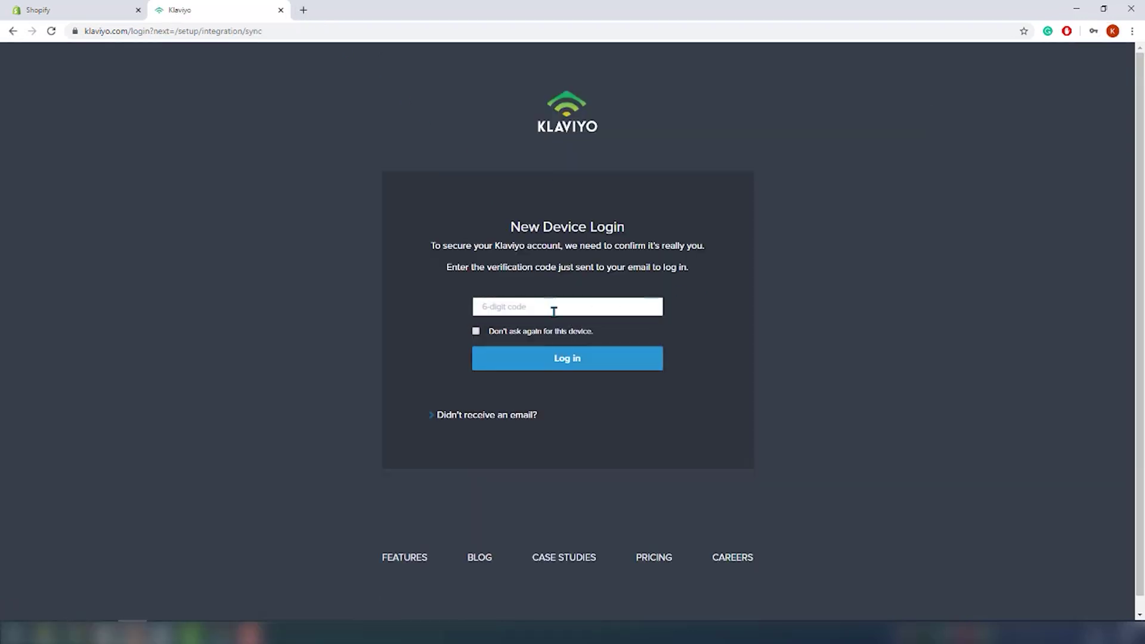
Step: Paste the emailed verification code, skip future code checks on this device, and log in
{"action": "right_click", "coordinate": [552, 309]}
{"action": "left_click", "coordinate": [575, 402]}
{"action": "left_click", "coordinate": [514, 330]}
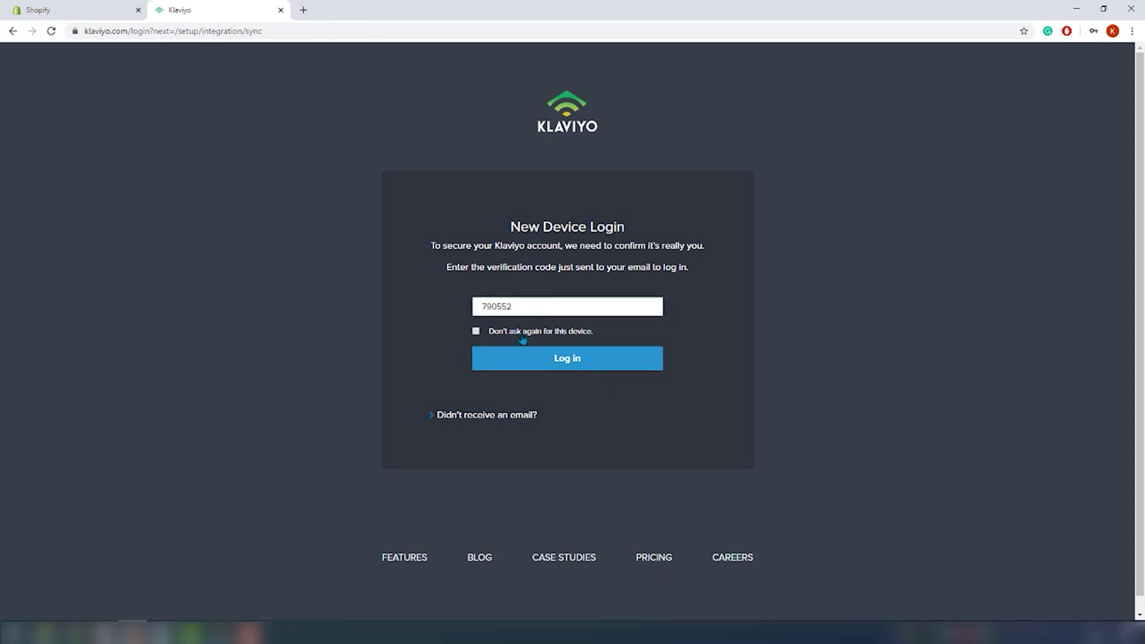
{"action": "left_click", "coordinate": [541, 364]}
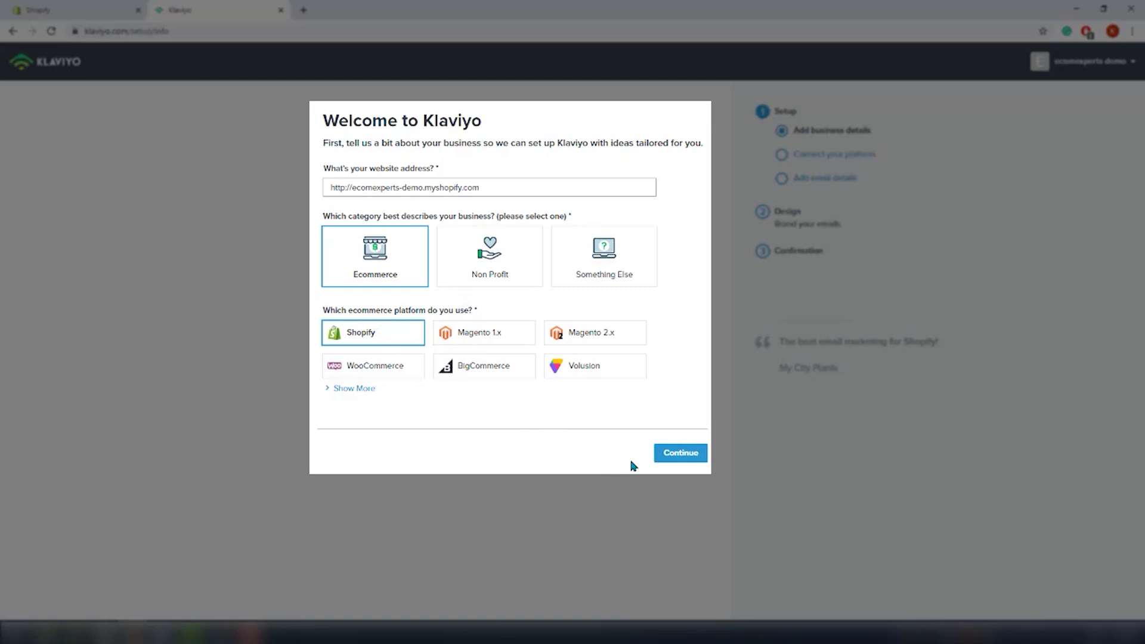
Step: Confirm business details, connect the Shopify store, and save the sender's From email address
{"action": "left_click", "coordinate": [682, 455]}
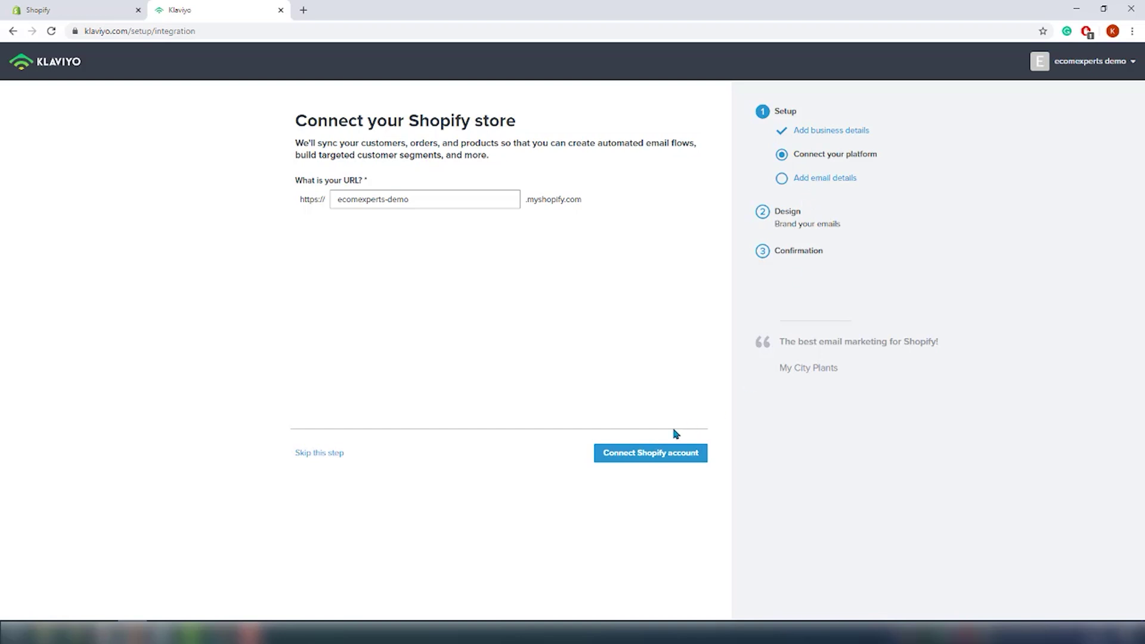
{"action": "left_click", "coordinate": [665, 456]}
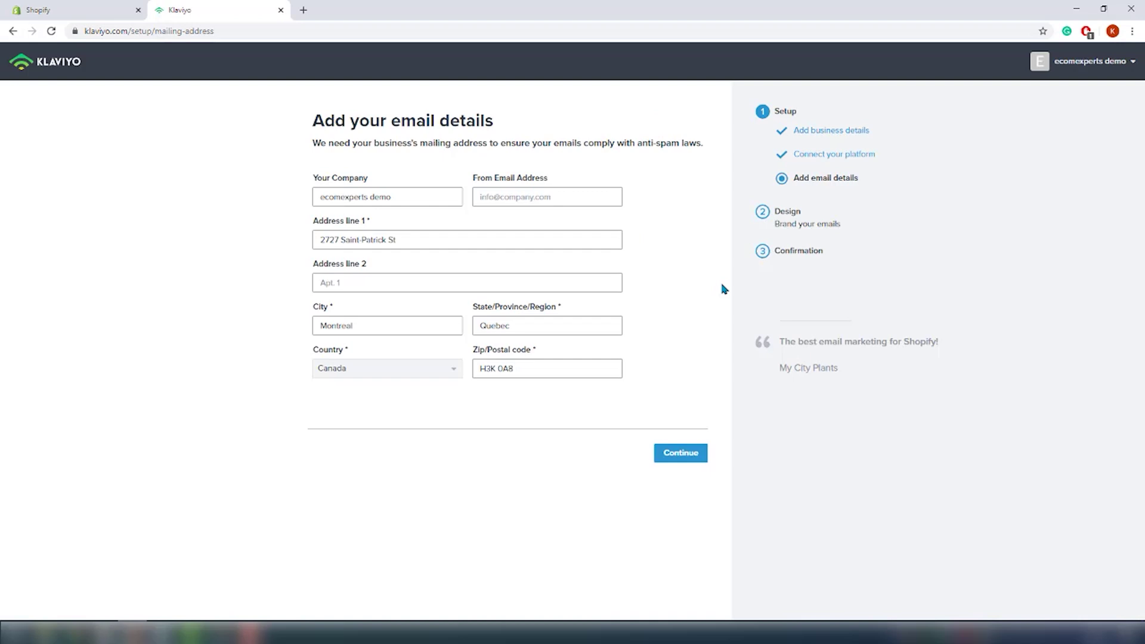
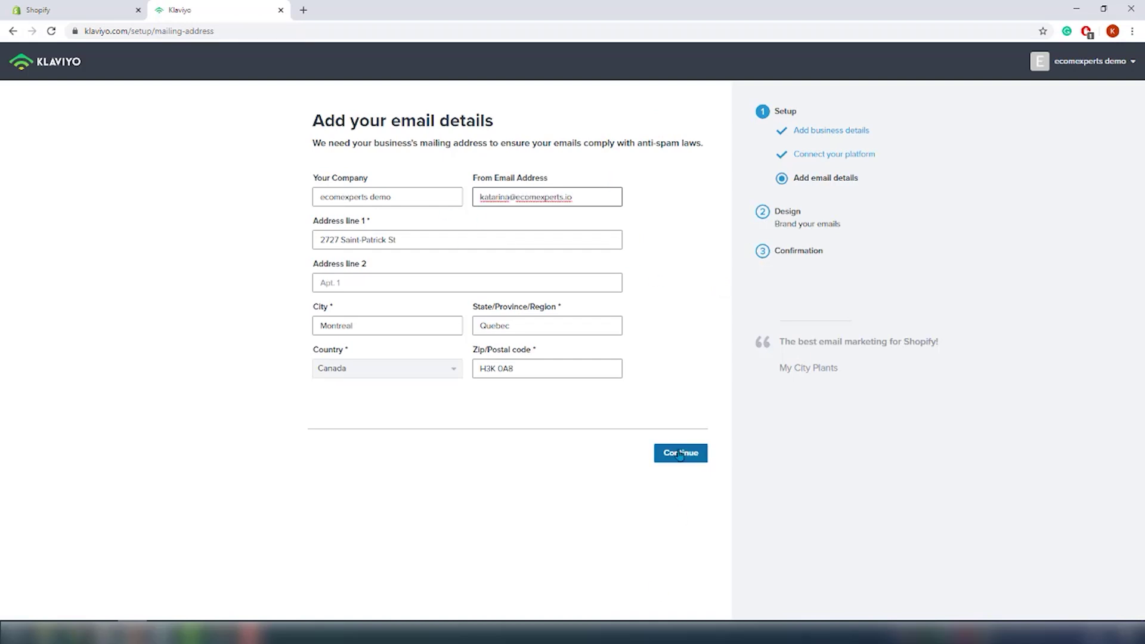
{"action": "left_click", "coordinate": [680, 454]}
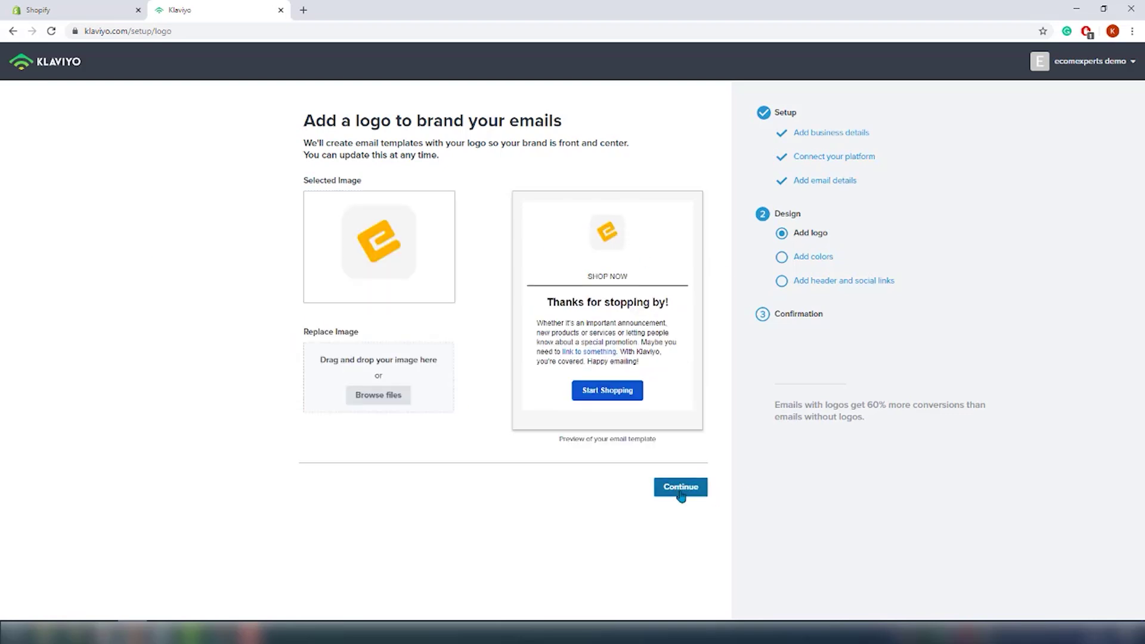
Step: Accept the default logo, brand colours and links, then go to the dashboard
{"action": "left_click", "coordinate": [681, 492]}
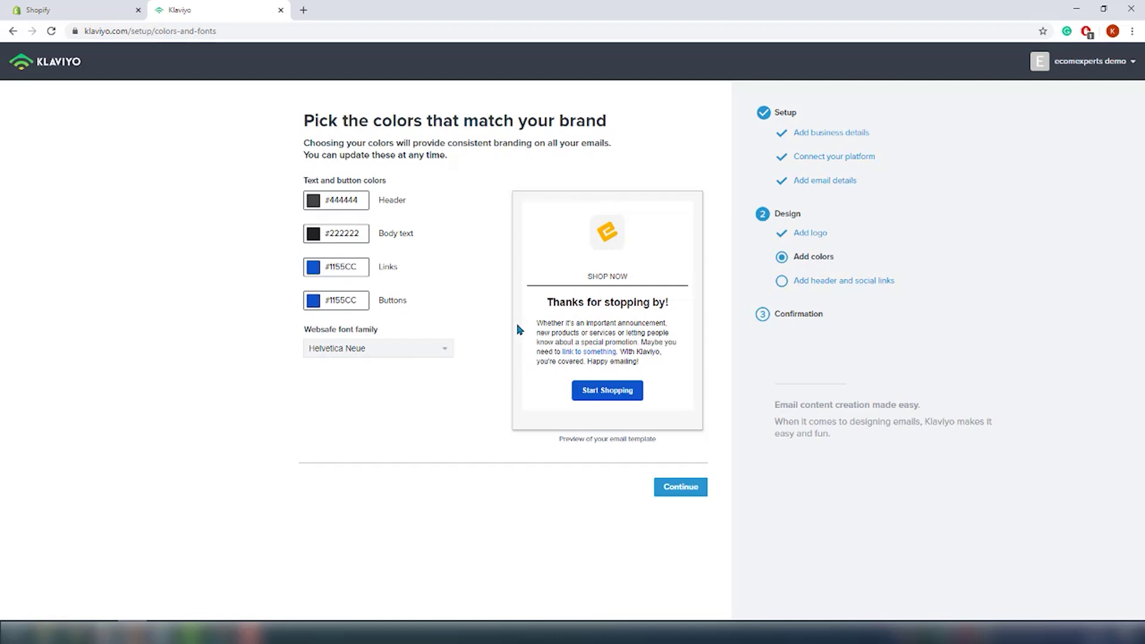
{"action": "left_click", "coordinate": [682, 488]}
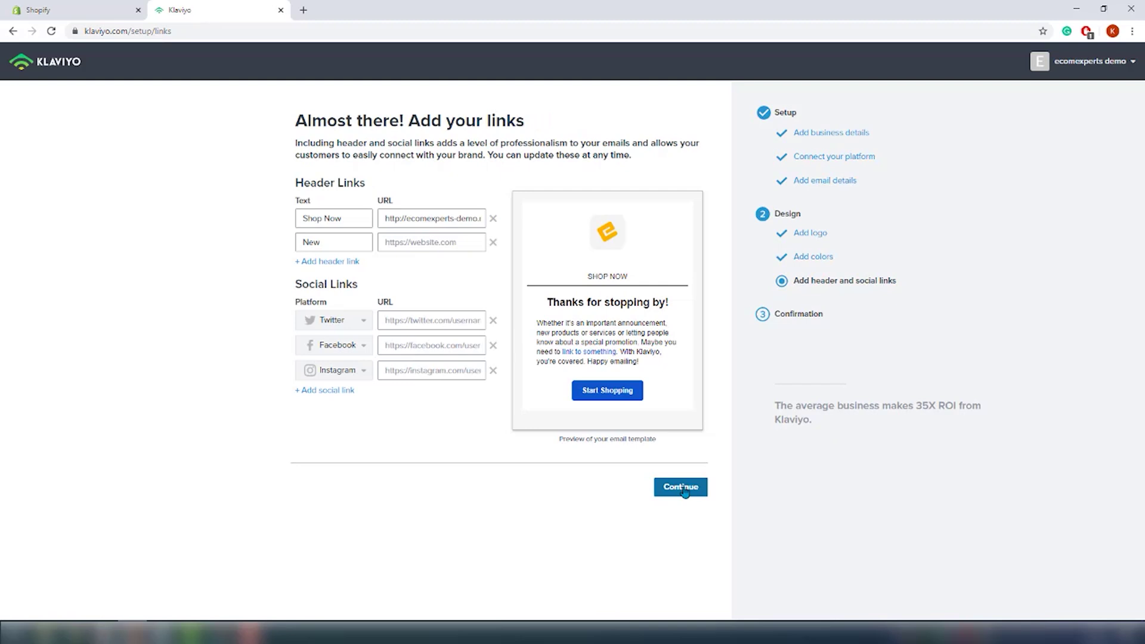
{"action": "left_click", "coordinate": [683, 487]}
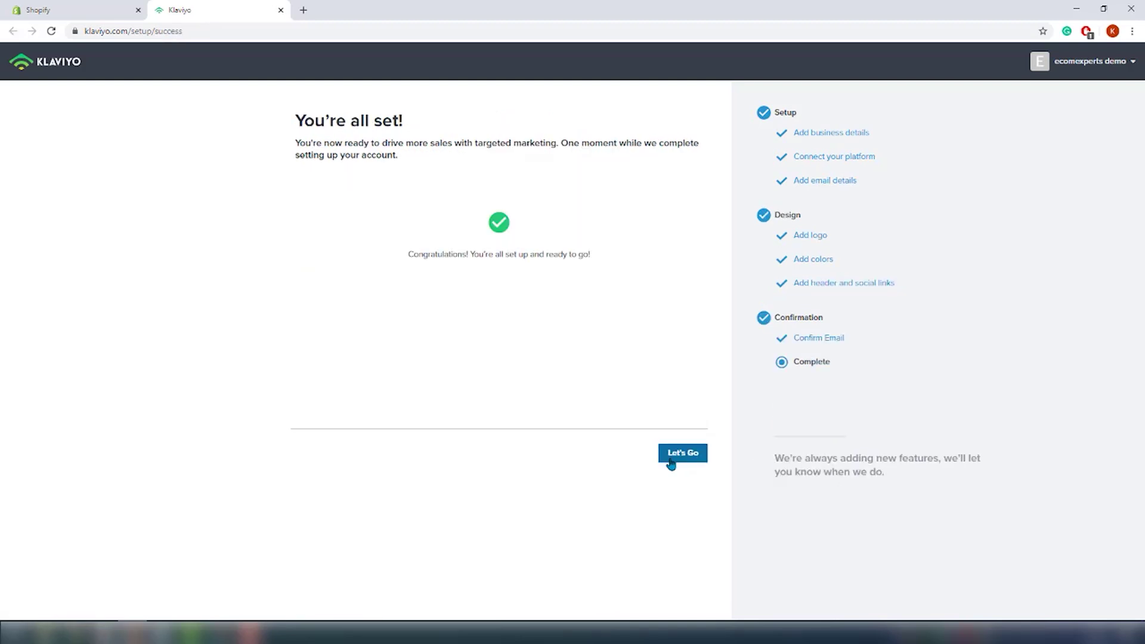
{"action": "left_click", "coordinate": [670, 459]}
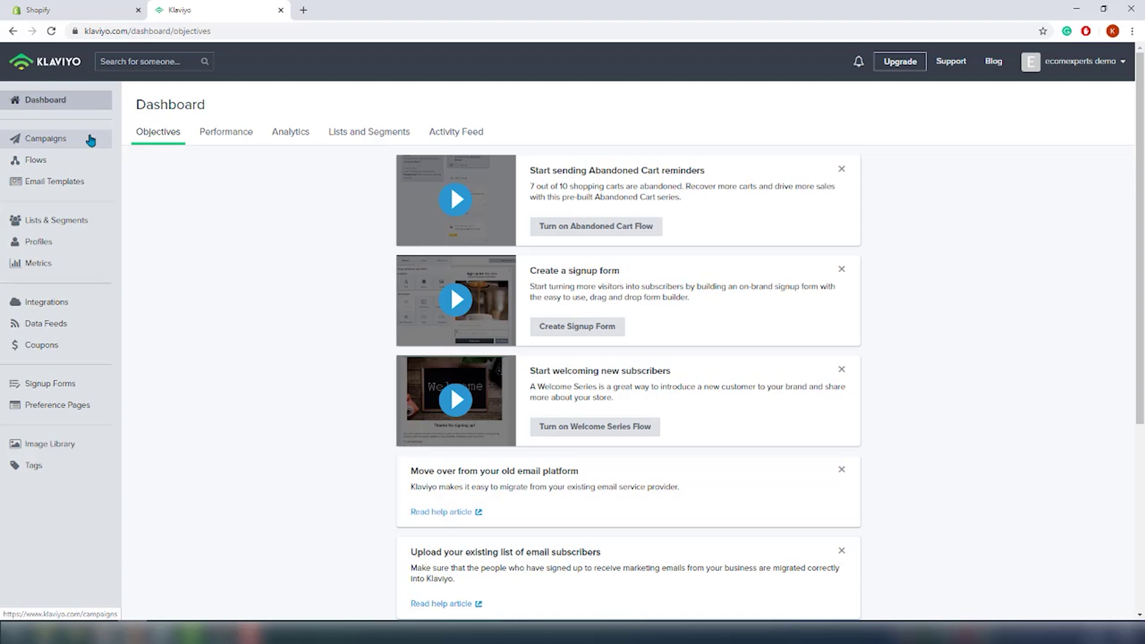
Step: Go to the Campaigns section from the sidebar
{"action": "left_click", "coordinate": [91, 140]}
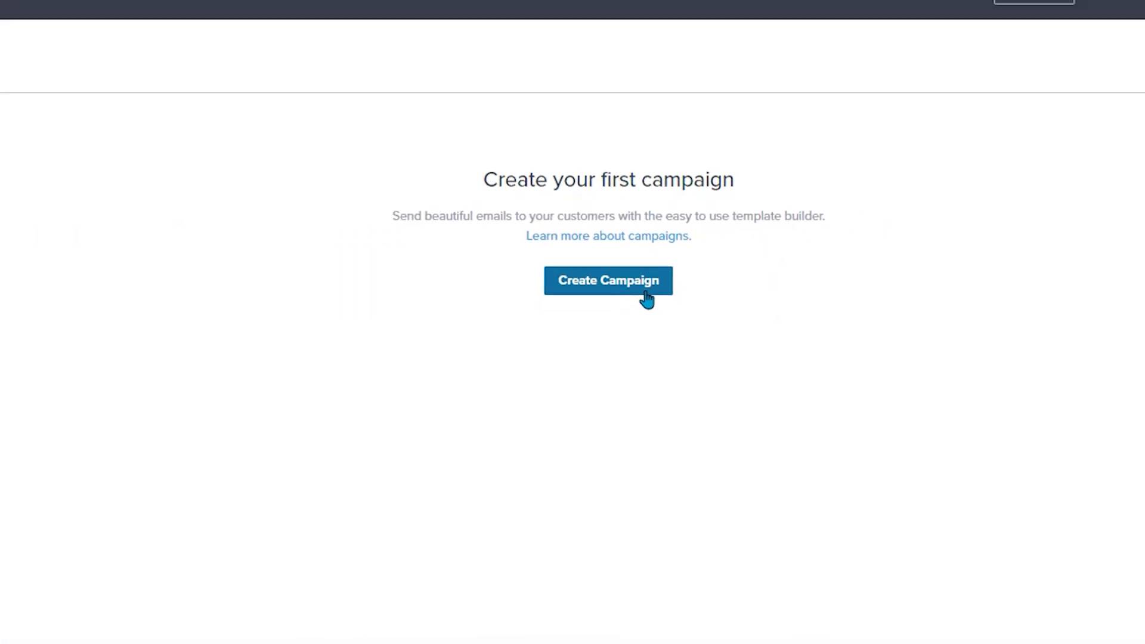
Step: Create a new campaign named 'Spring Sale'
{"action": "left_click", "coordinate": [644, 293]}
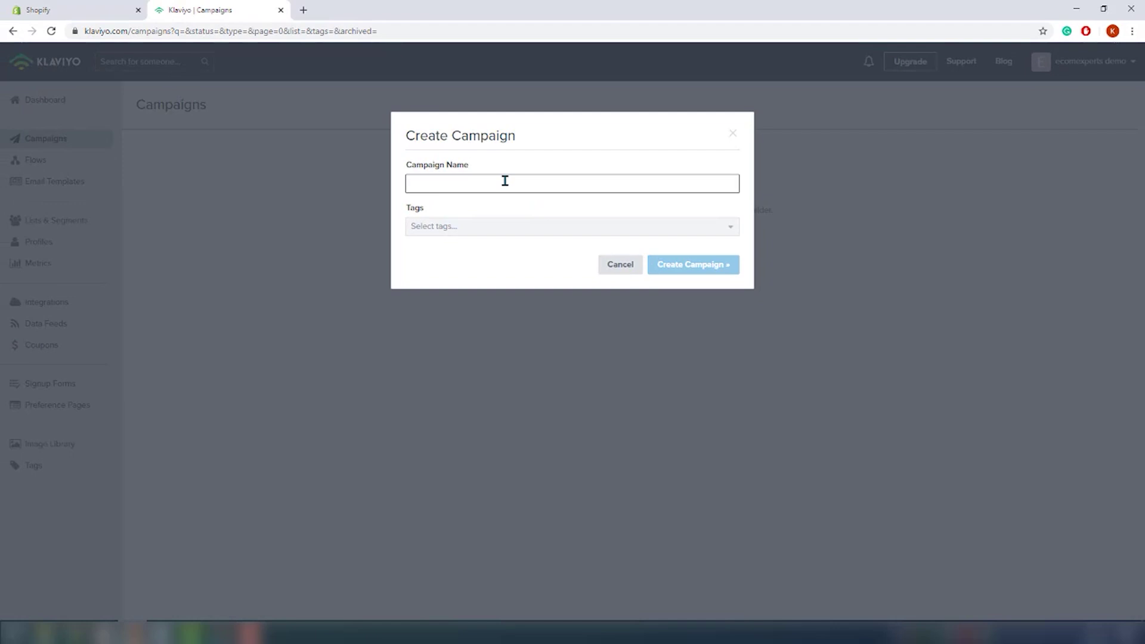
{"action": "type", "text": "Sprin"}
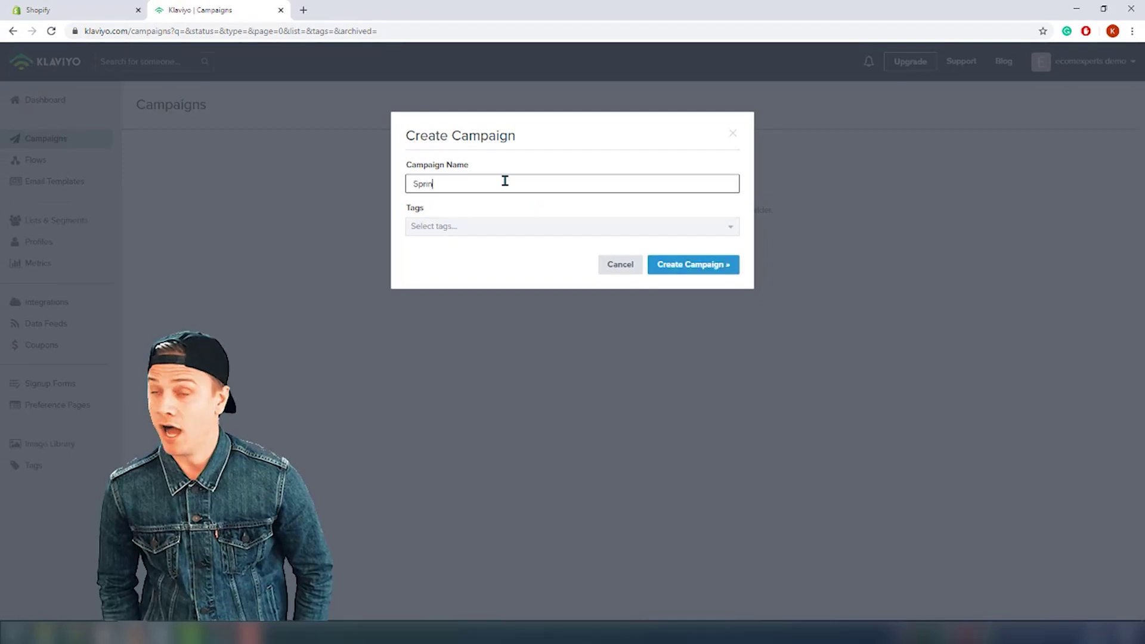
{"action": "type", "text": "g Sal"}
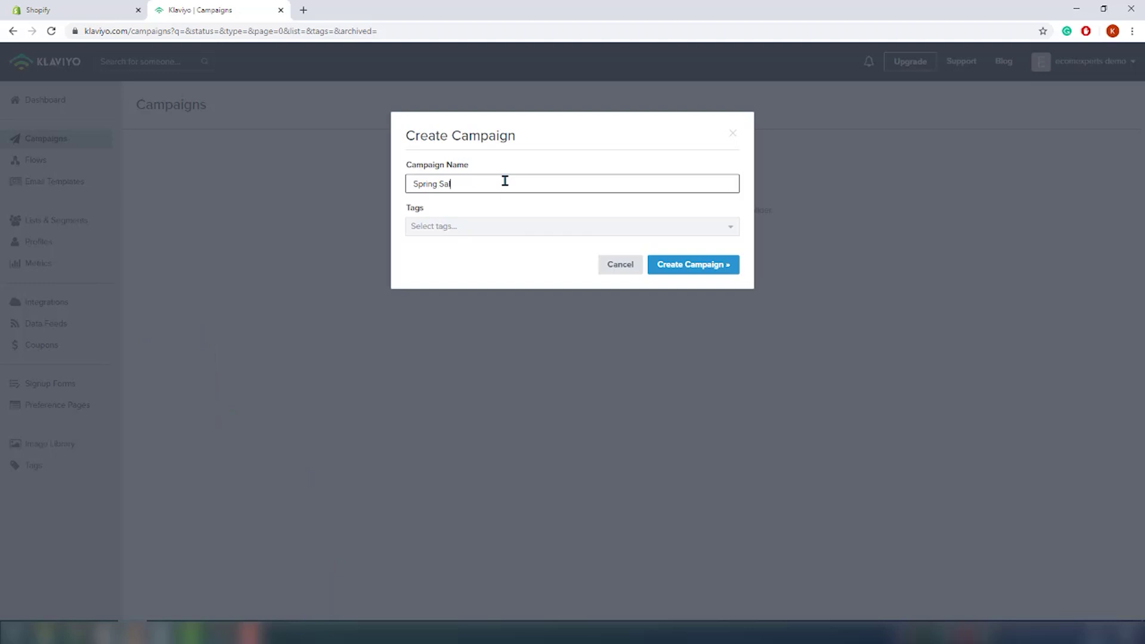
{"action": "type", "text": "e"}
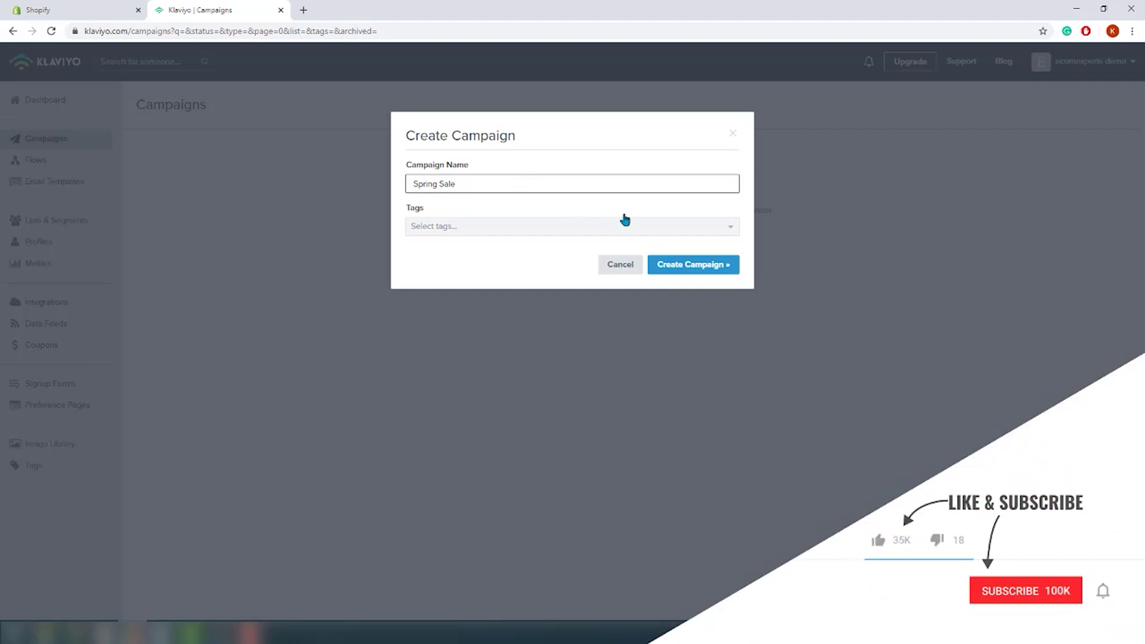
{"action": "left_click", "coordinate": [695, 267]}
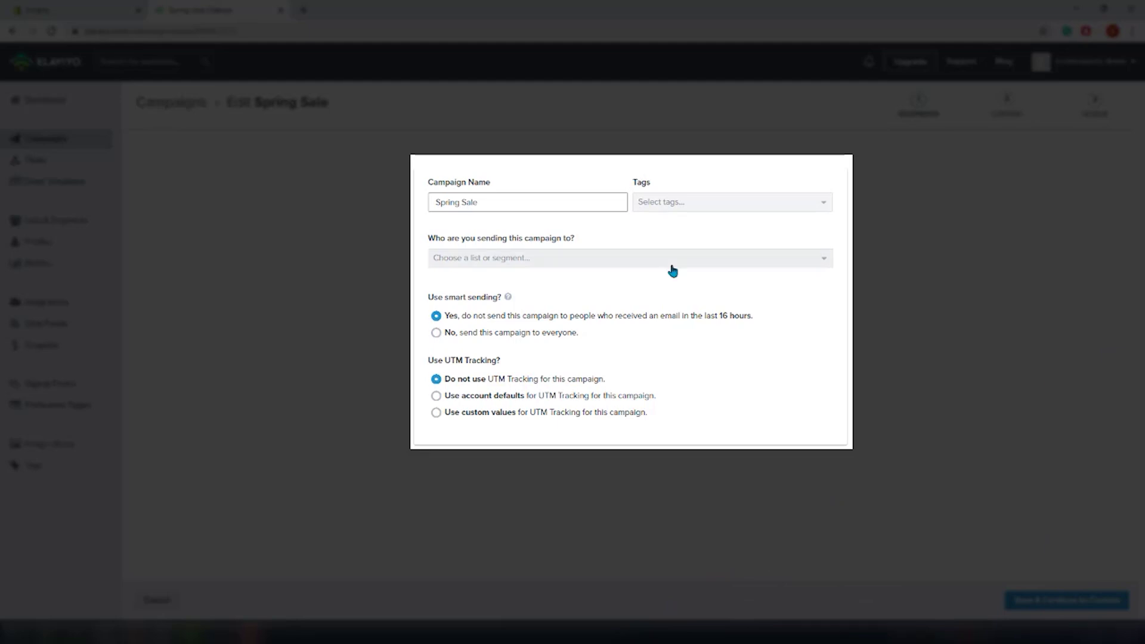
Step: Send the campaign to the Repeat Buyers list and continue to the content step
{"action": "left_click", "coordinate": [559, 258]}
{"action": "scroll", "coordinate": [553, 341], "scroll_direction": "down", "scroll_amount": 1}
{"action": "scroll", "coordinate": [552, 340], "scroll_direction": "down", "scroll_amount": 3}
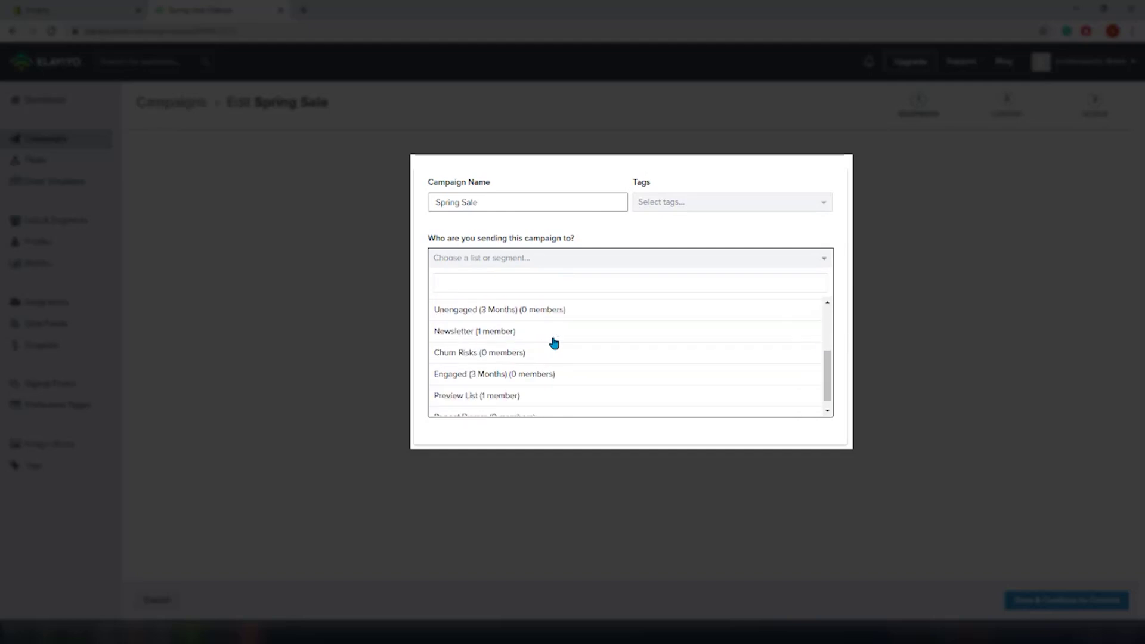
{"action": "left_click", "coordinate": [507, 407]}
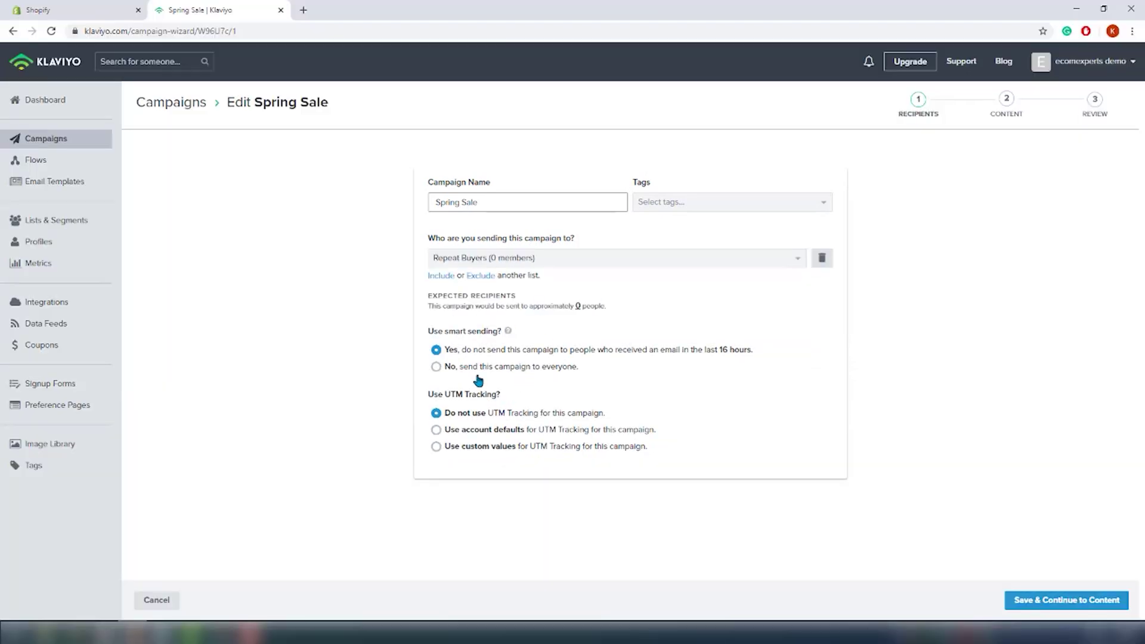
{"action": "left_click", "coordinate": [1073, 598]}
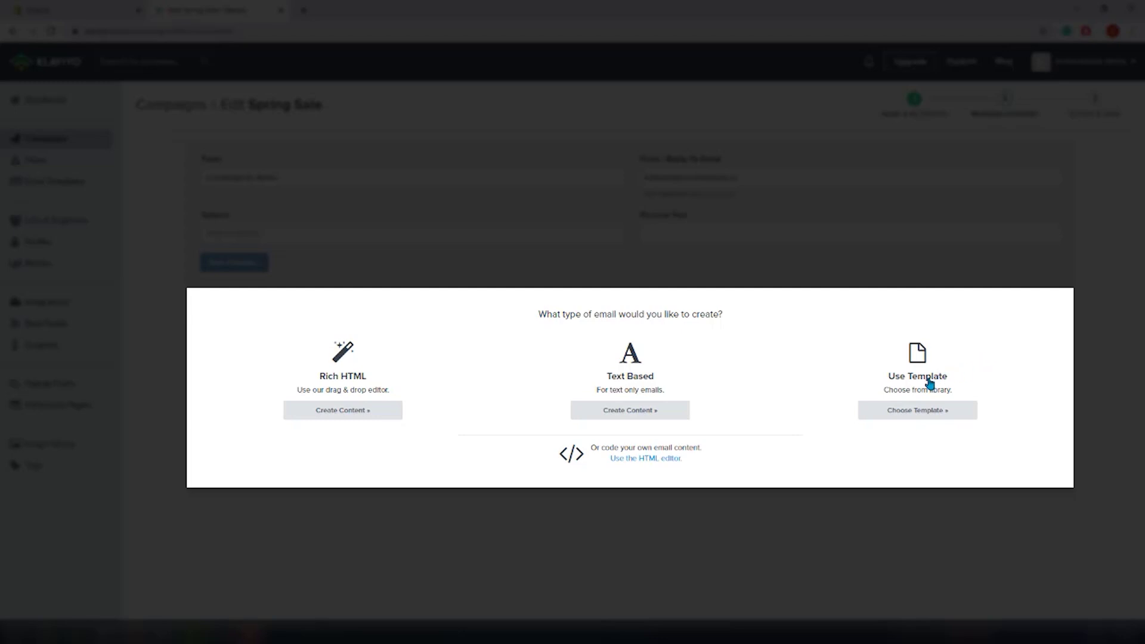
Step: Paste a suggested subject line and open the template library for the Spring Sale email
{"action": "left_click", "coordinate": [927, 414]}
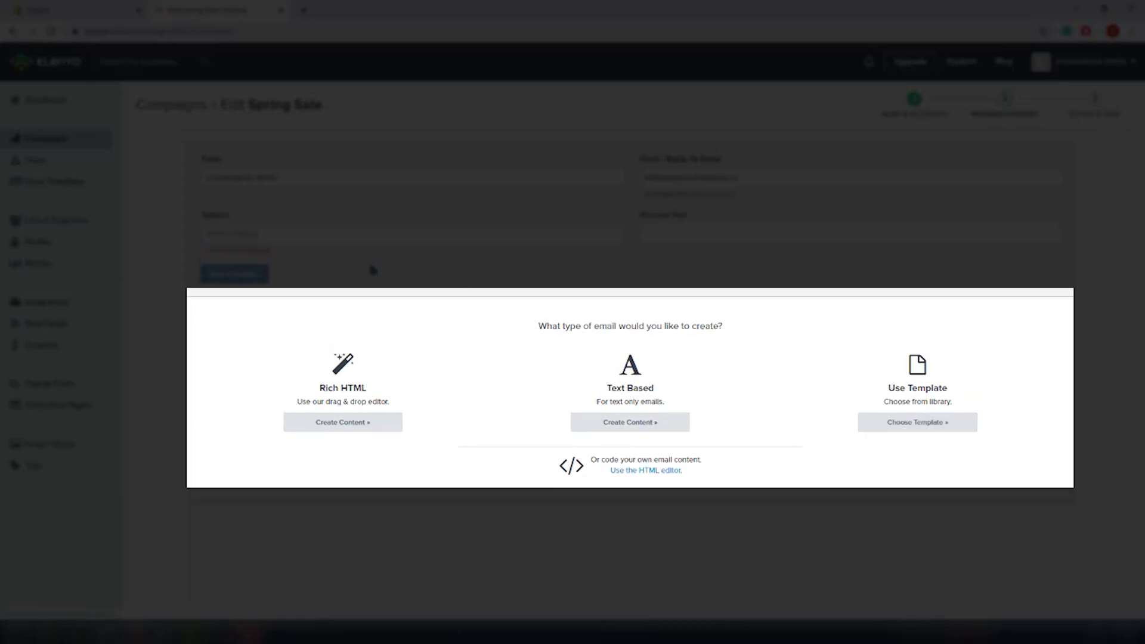
{"action": "left_click", "coordinate": [371, 231]}
{"action": "key", "text": "ctrl+v"}
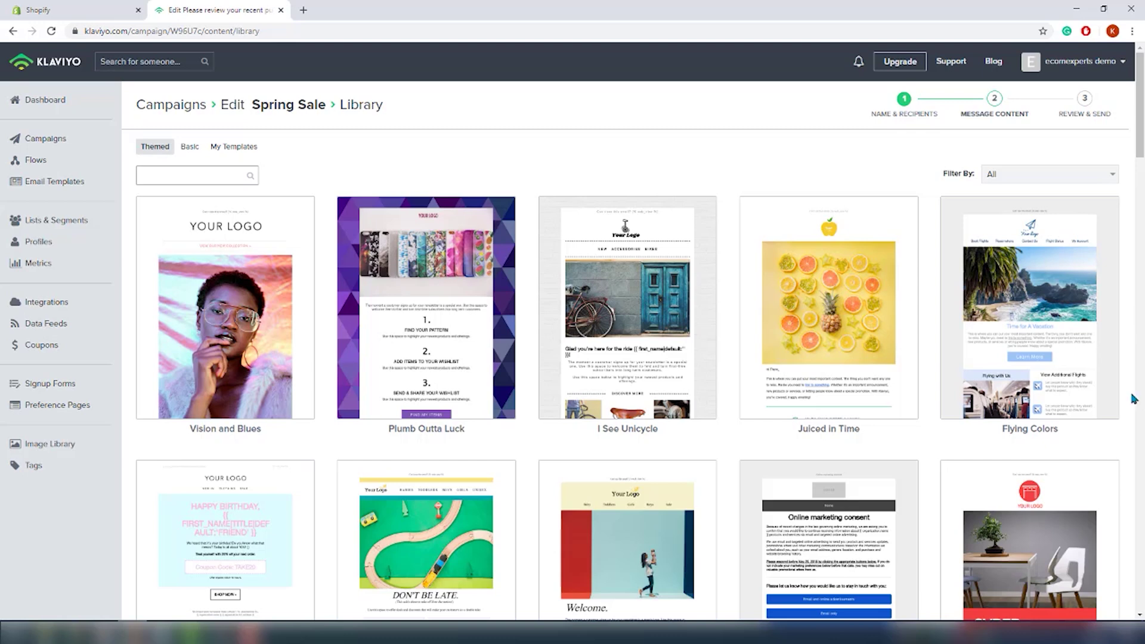
Step: Apply the Vision and Blues template and look through the email in the editor
{"action": "left_click", "coordinate": [276, 306]}
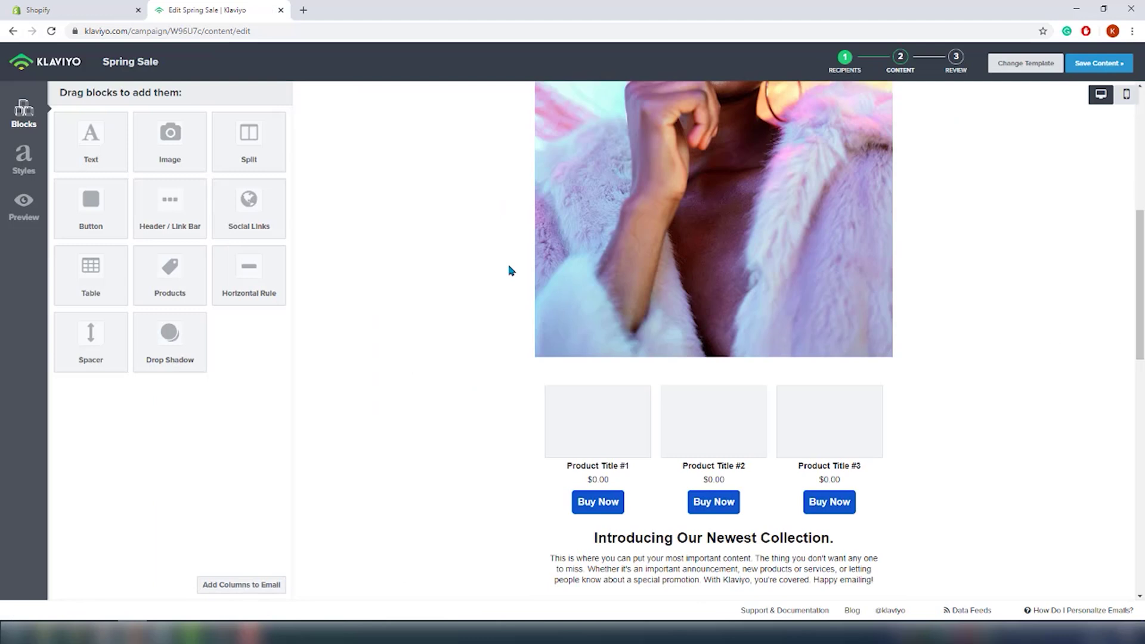
{"action": "left_click_drag", "start_coordinate": [169, 197], "coordinate": [730, 475]}
{"action": "scroll", "coordinate": [732, 483], "scroll_direction": "down", "scroll_amount": 3}
{"action": "scroll", "coordinate": [732, 483], "scroll_direction": "down", "scroll_amount": 2}
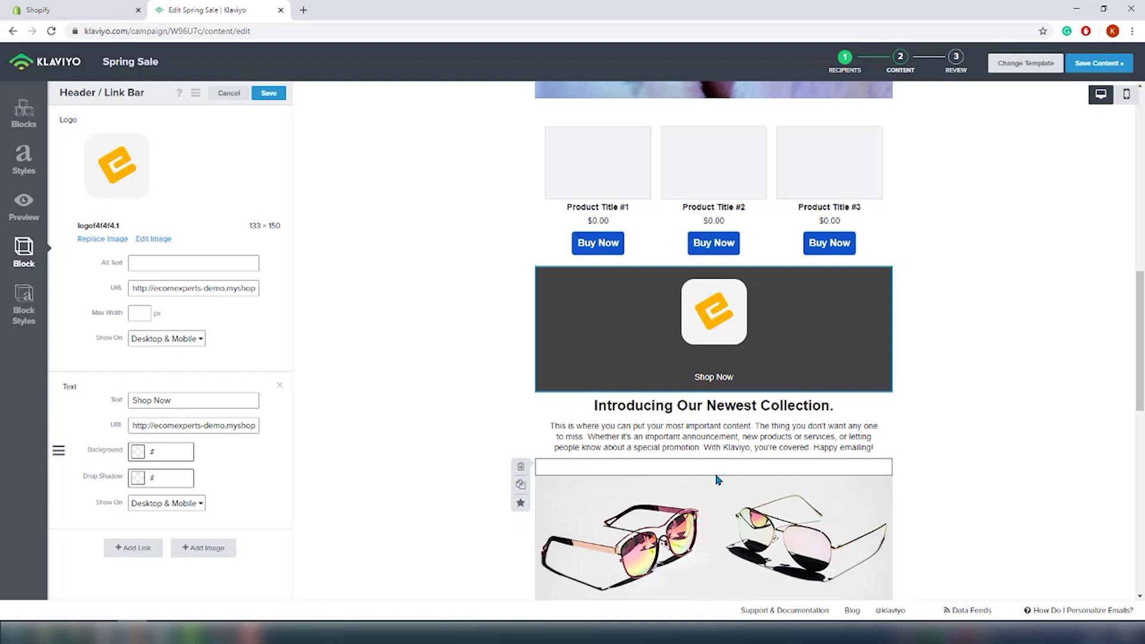
{"action": "scroll", "coordinate": [1142, 435], "scroll_direction": "up", "scroll_amount": 2}
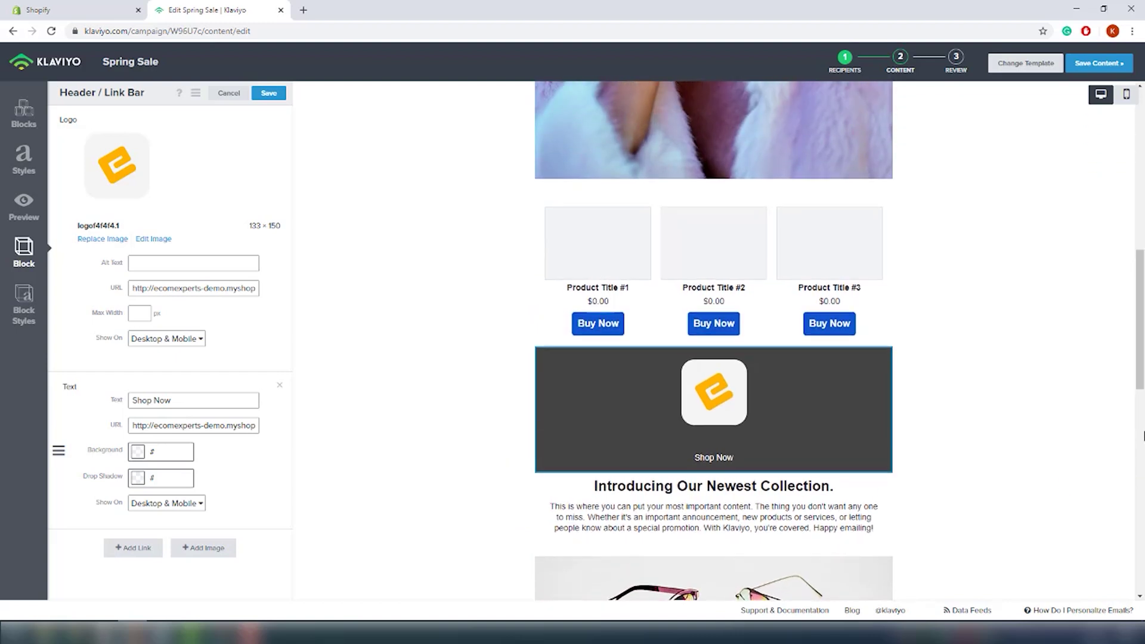
{"action": "scroll", "coordinate": [1142, 435], "scroll_direction": "up", "scroll_amount": 10}
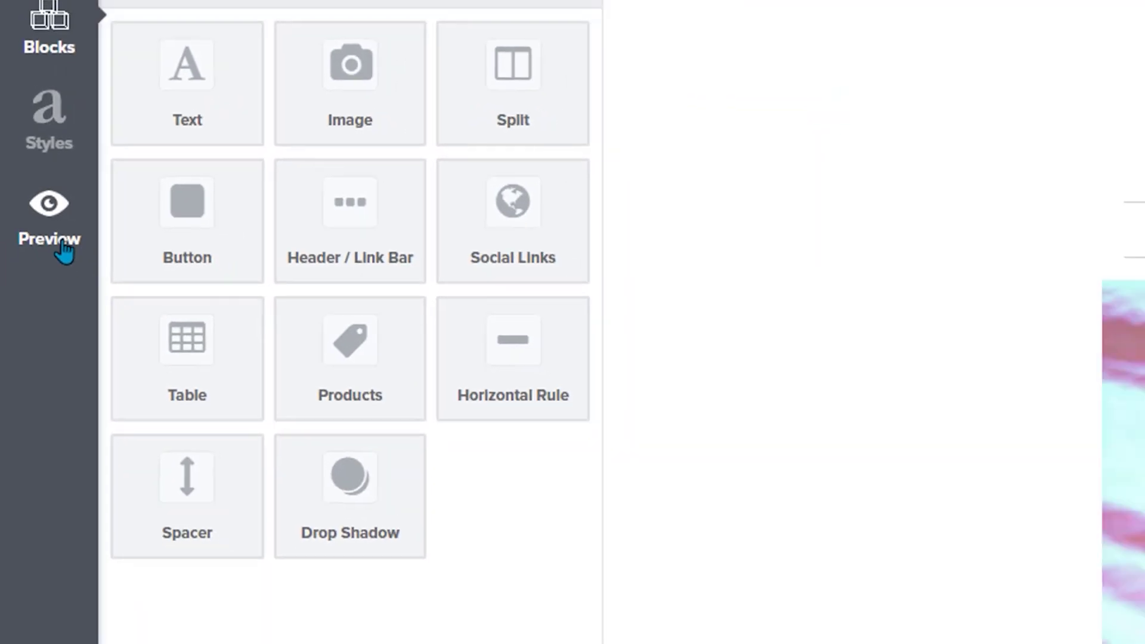
Step: Preview the Spring Sale email as it will appear to recipients
{"action": "left_click", "coordinate": [24, 205]}
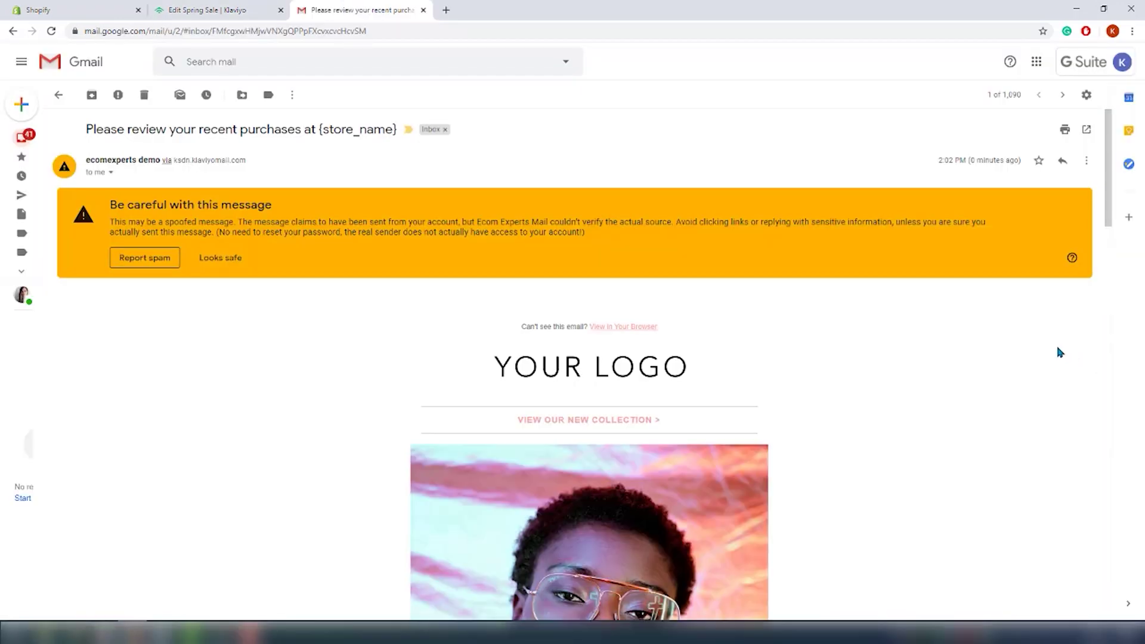
{"action": "scroll", "coordinate": [1055, 352], "scroll_direction": "down", "scroll_amount": 5}
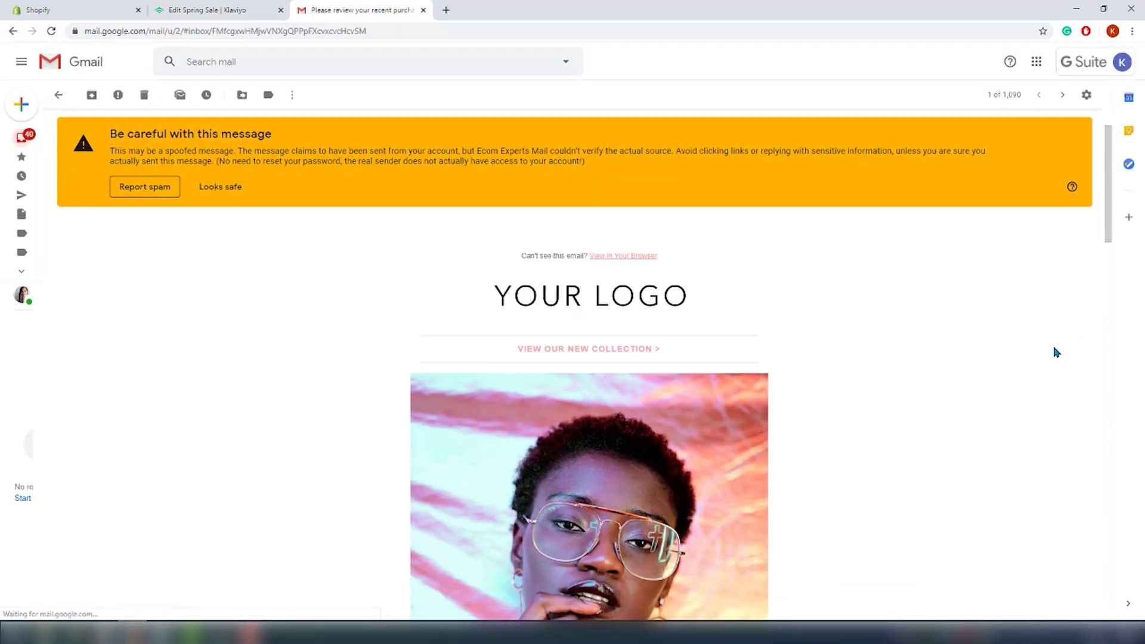
{"action": "scroll", "coordinate": [1055, 351], "scroll_direction": "down", "scroll_amount": 10}
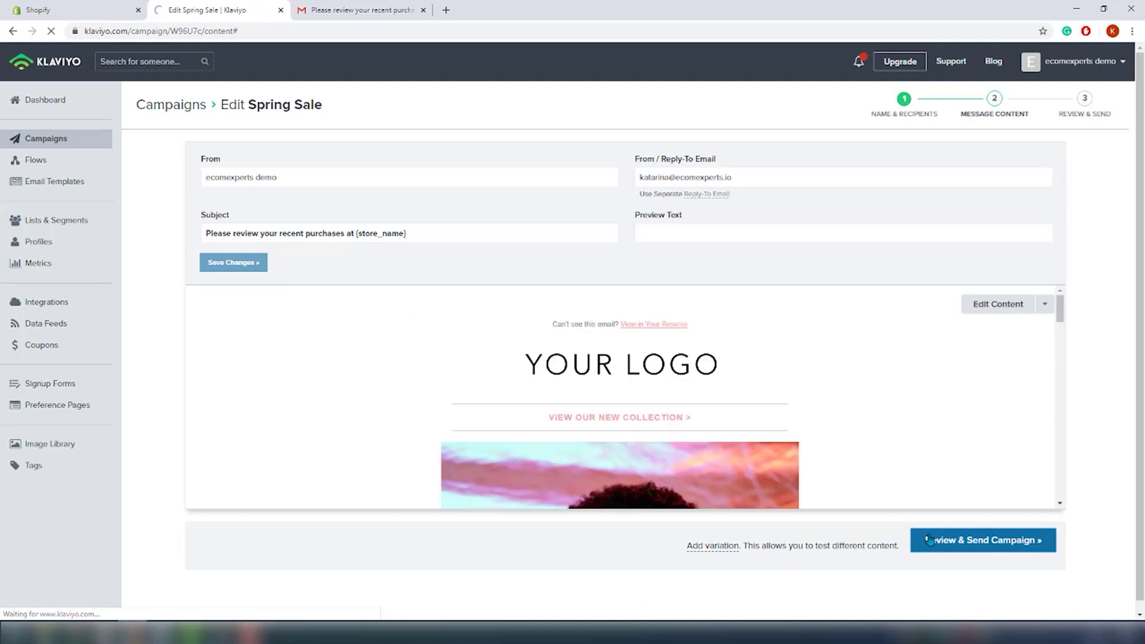
Step: Bring the Spring Sale campaign to its send review, dismiss the notification, and go to Flows
{"action": "left_click", "coordinate": [929, 539]}
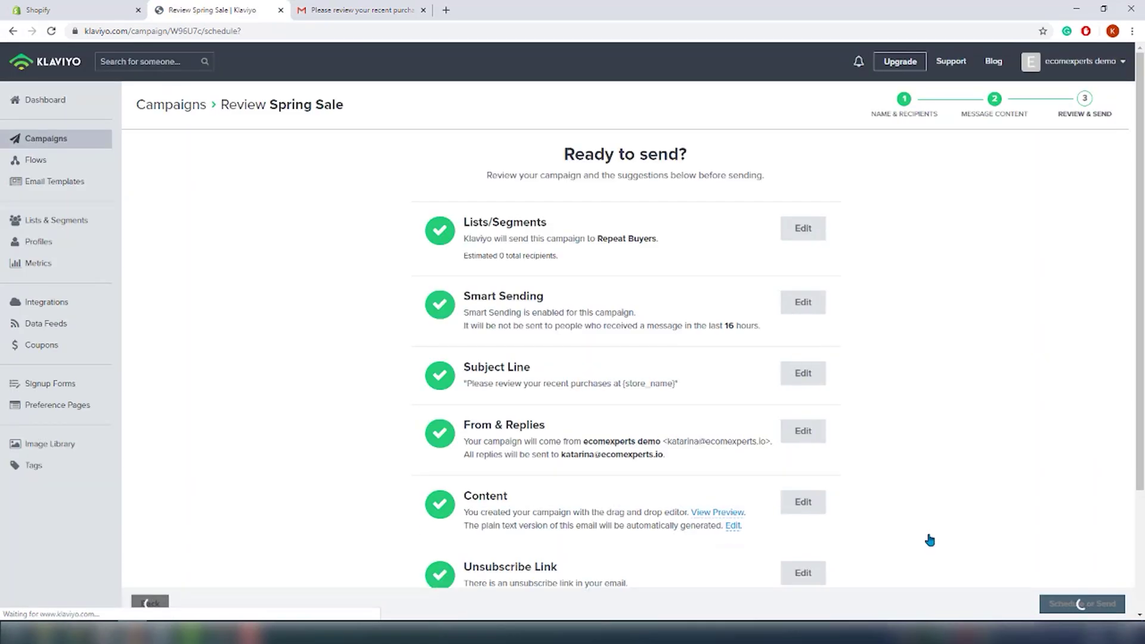
{"action": "left_click", "coordinate": [858, 65]}
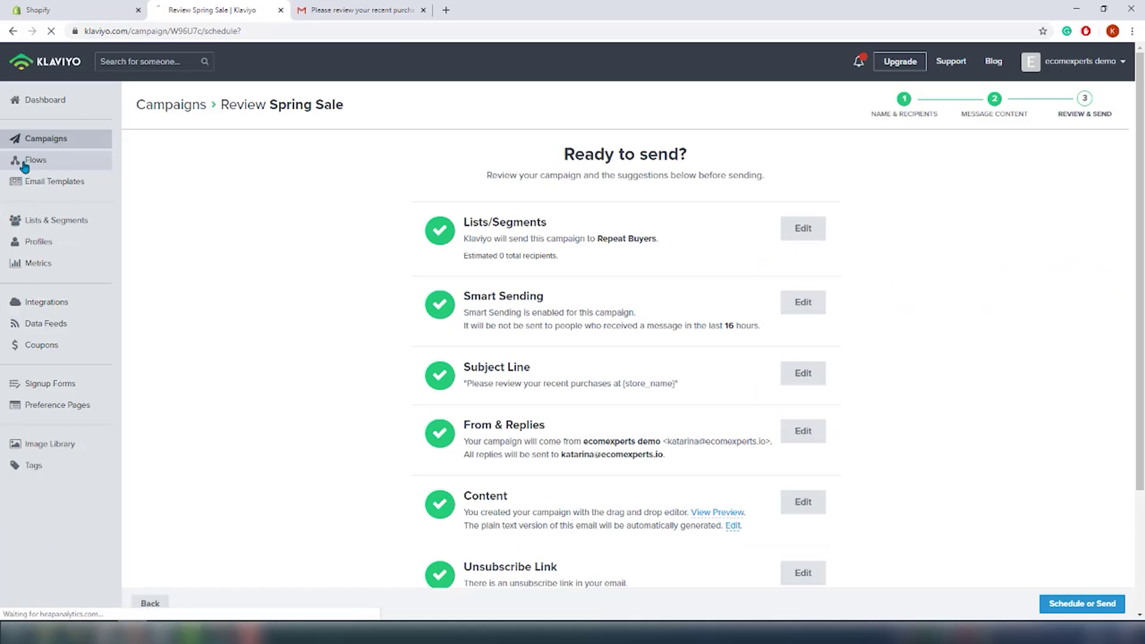
{"action": "left_click", "coordinate": [43, 292]}
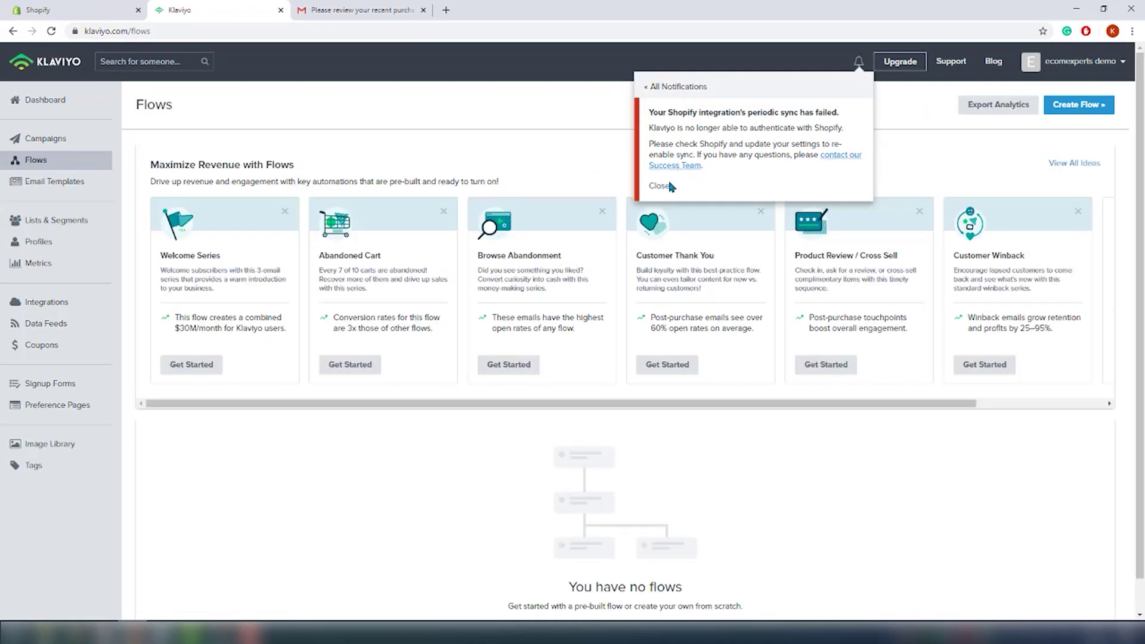
Step: Close the failed Shopify sync notification on the Flows page
{"action": "left_click", "coordinate": [660, 186]}
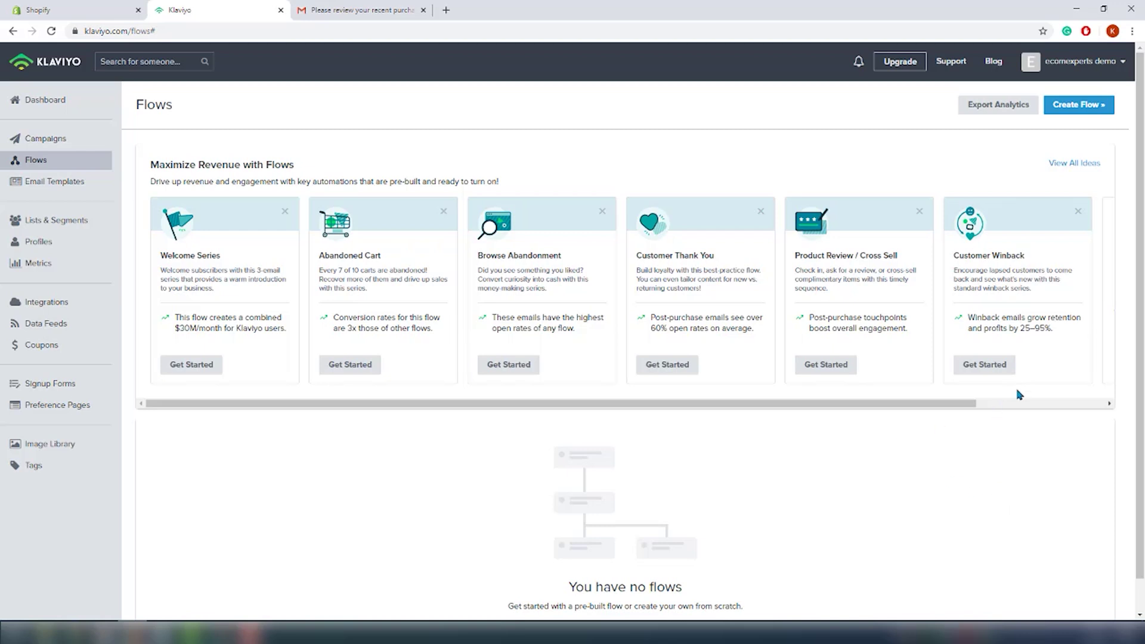
Step: Filter flow ideas to Subscriber Welcome and open the Customer v. Non-Customer Welcome Series
{"action": "left_click", "coordinate": [1076, 163]}
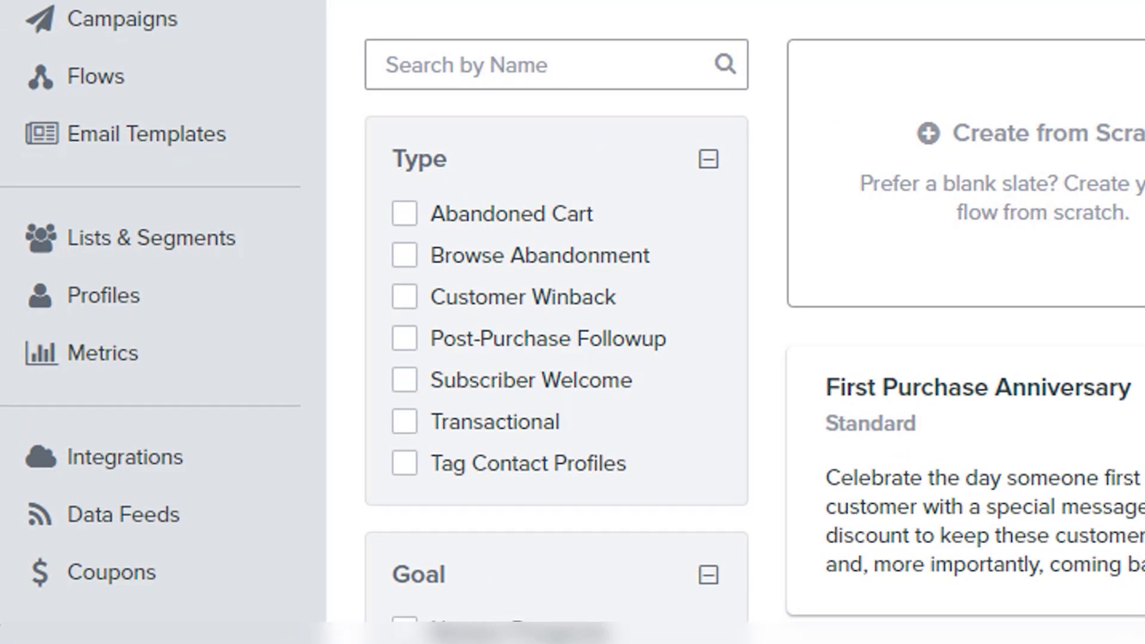
{"action": "scroll", "coordinate": [572, 322], "scroll_direction": "down", "scroll_amount": 5}
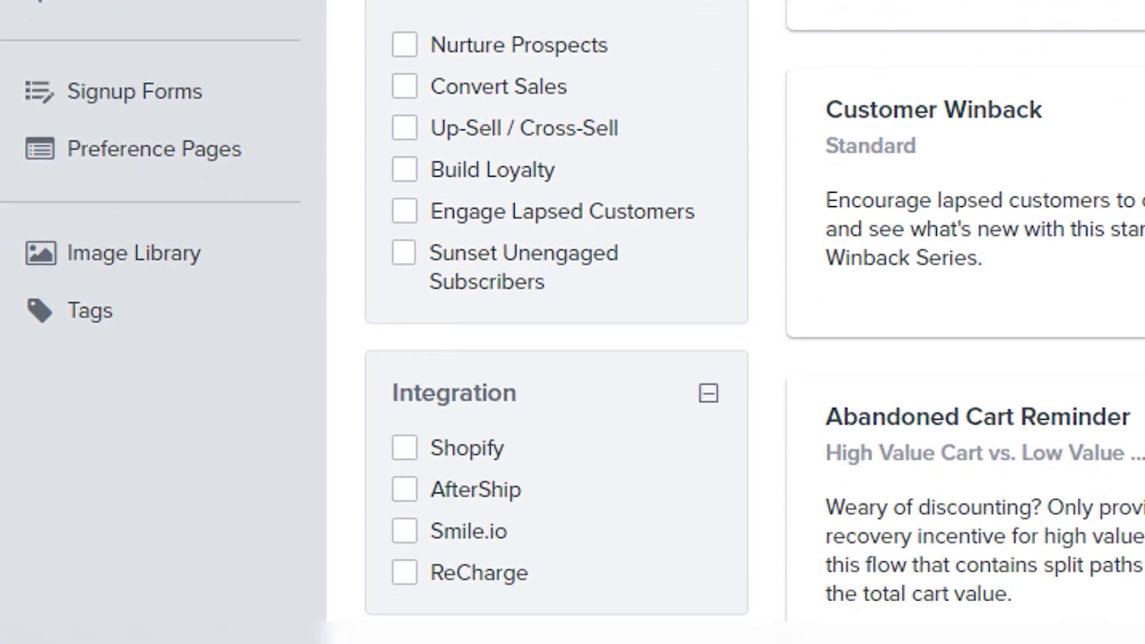
{"action": "scroll", "coordinate": [572, 322], "scroll_direction": "down", "scroll_amount": 2}
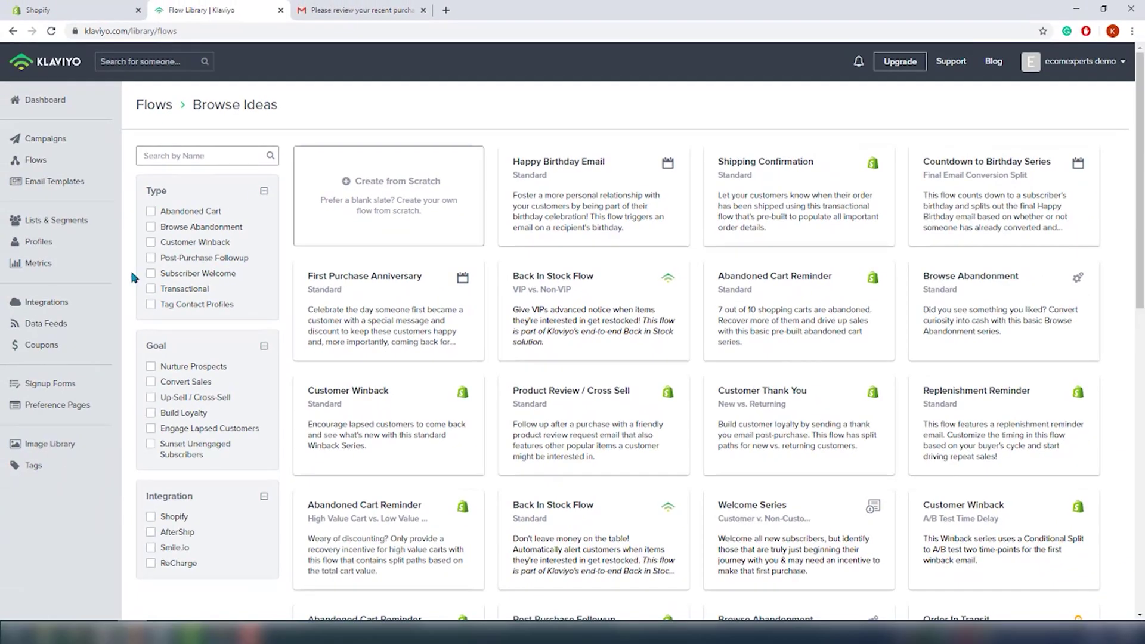
{"action": "left_click", "coordinate": [150, 273]}
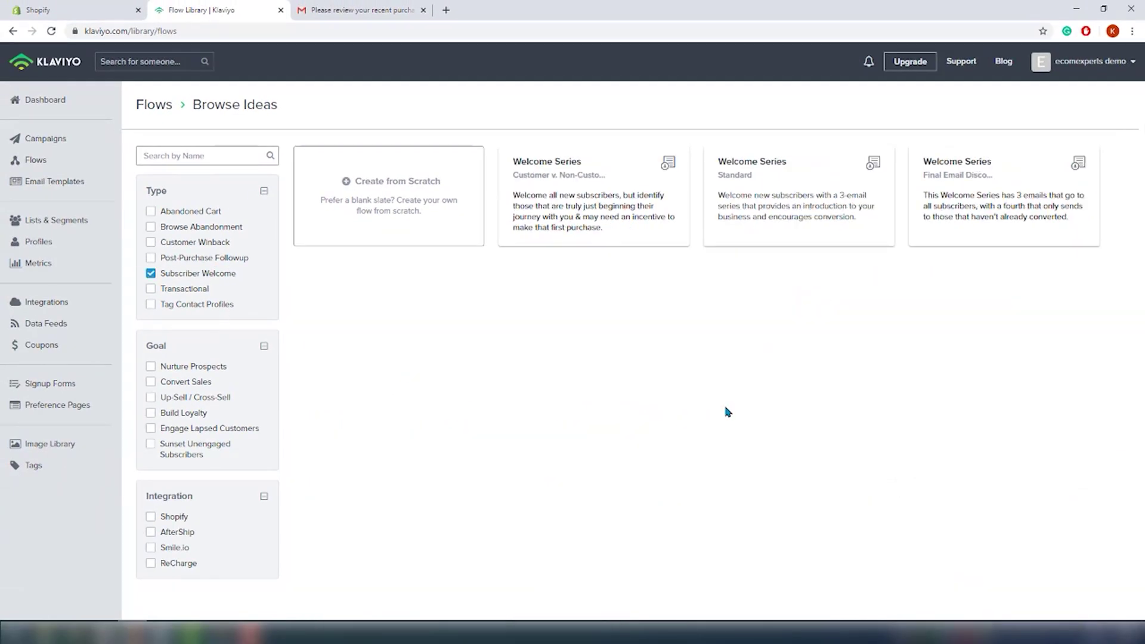
{"action": "left_click", "coordinate": [625, 200]}
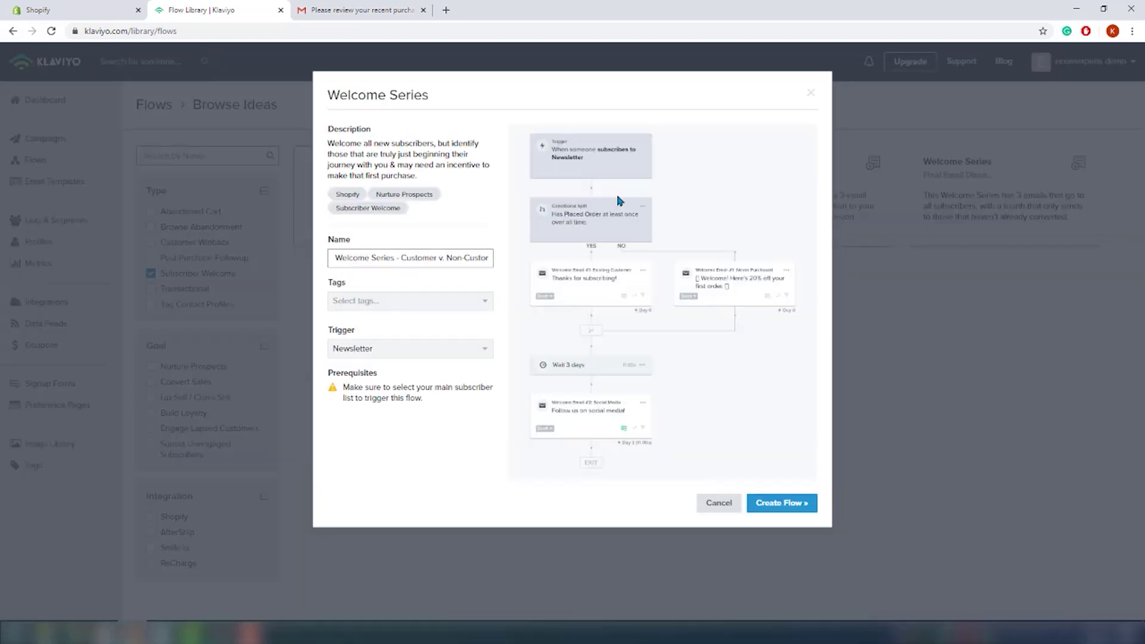
Step: Set the flow's trigger list to Unengaged (1 Year)
{"action": "left_click", "coordinate": [470, 299]}
{"action": "left_click", "coordinate": [470, 299]}
{"action": "left_click", "coordinate": [452, 352]}
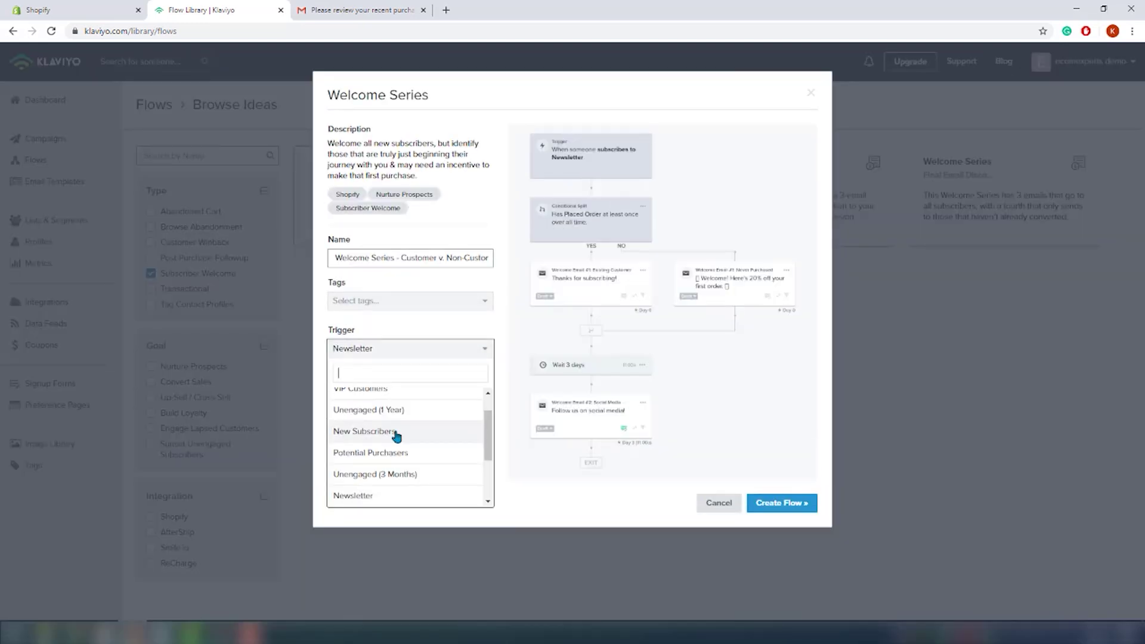
{"action": "left_click", "coordinate": [417, 440]}
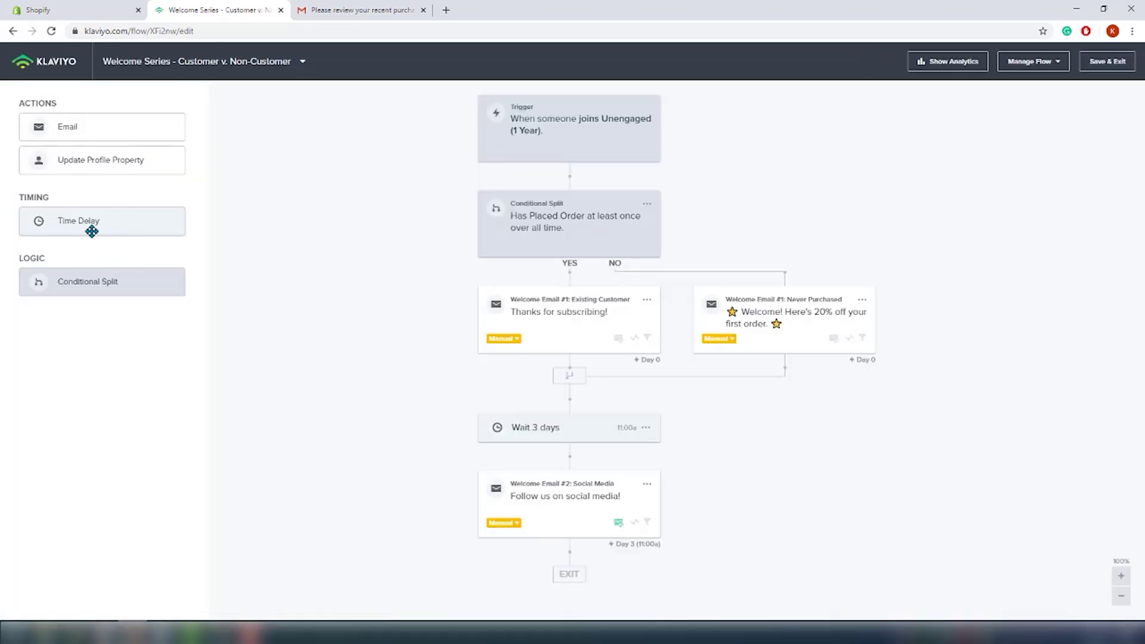
Step: Add a 1-day Time Delay above the Never Purchased email on the NO branch
{"action": "left_click_drag", "start_coordinate": [91, 231], "coordinate": [739, 275]}
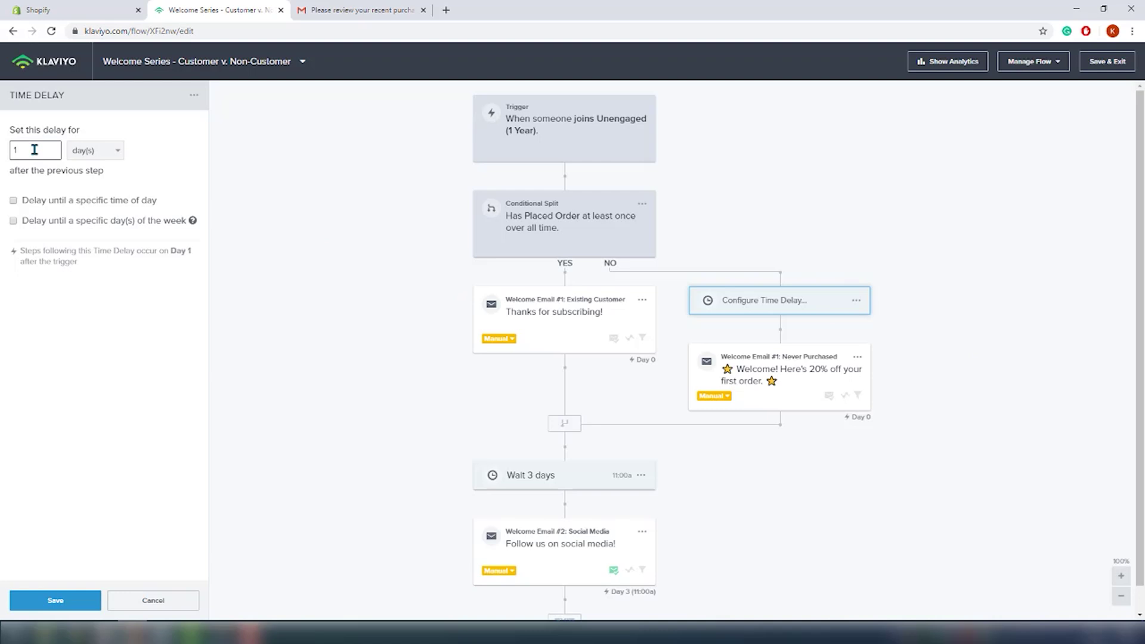
{"action": "left_click", "coordinate": [55, 600]}
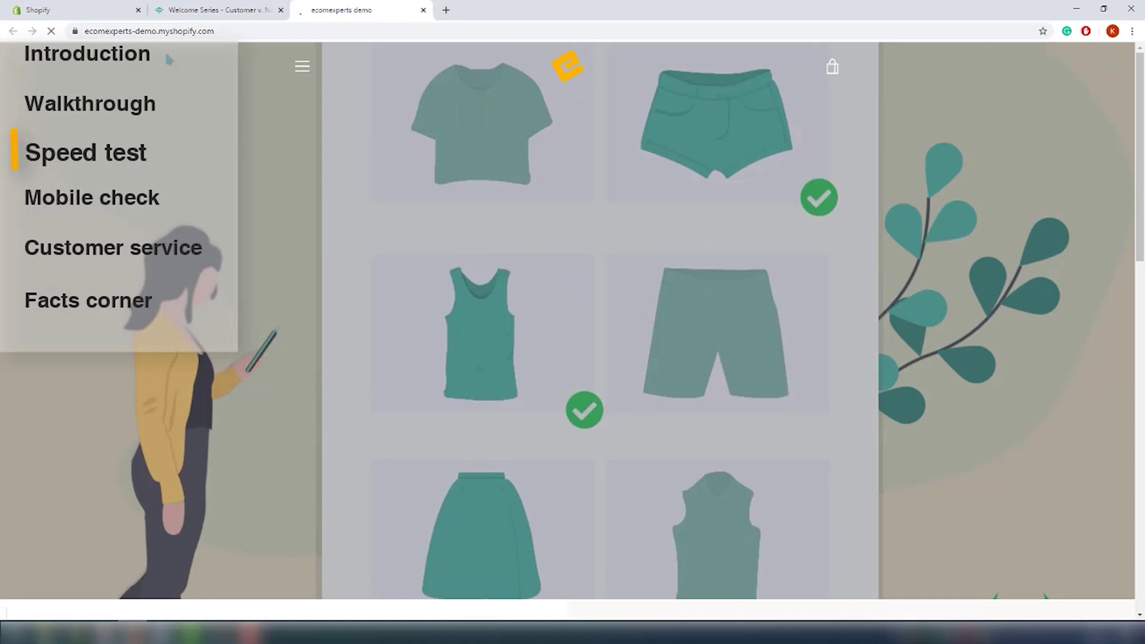
Step: Copy the store's web address and load testmystorespeed.com in a new tab
{"action": "right_click", "coordinate": [153, 31]}
{"action": "left_click", "coordinate": [263, 115]}
{"action": "key", "text": "ctrl+t"}
{"action": "type", "text": "testmystorespeed.com"}
{"action": "key", "text": "Return"}
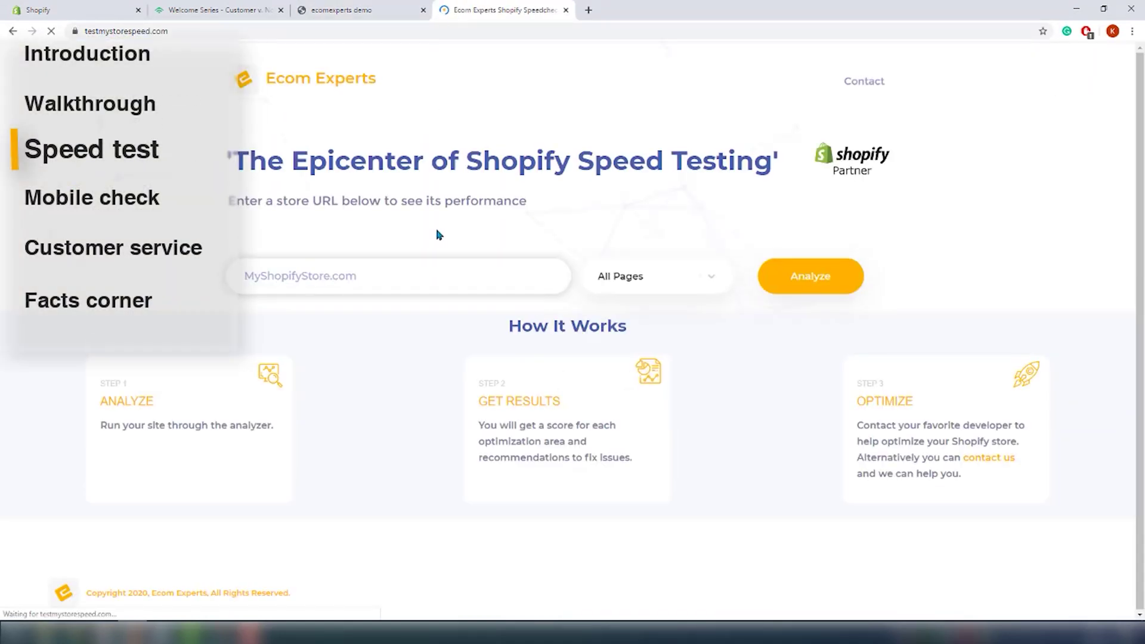
Step: Paste the store URL into the speed test field and run the analysis
{"action": "left_click", "coordinate": [432, 265]}
{"action": "type", "text": "https://ecomexperts-demo.myshopify.com/"}
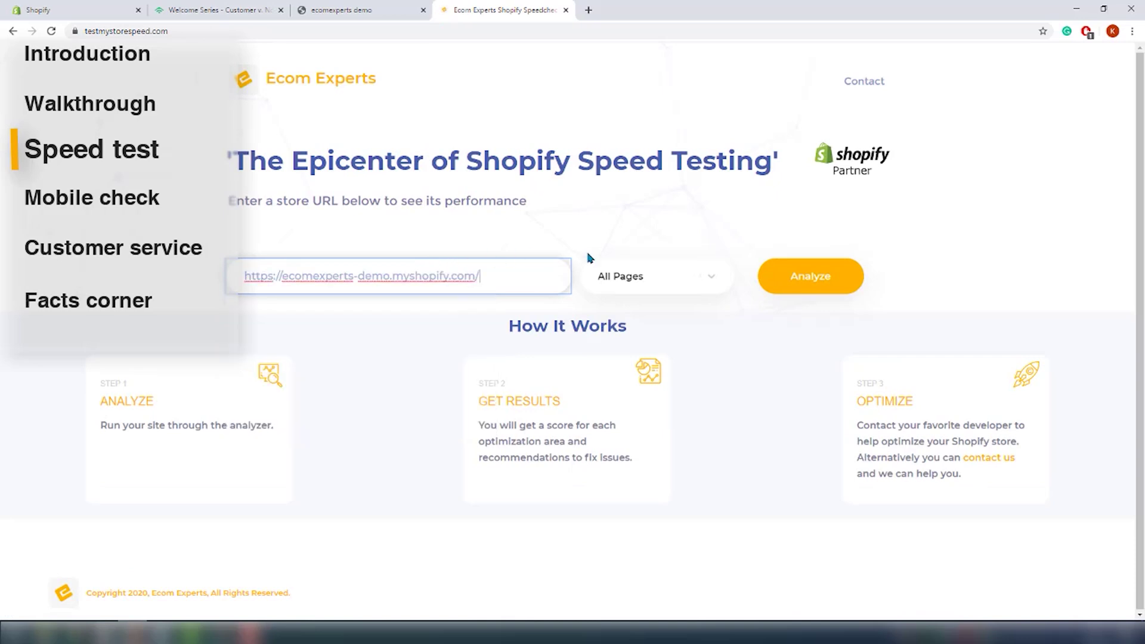
{"action": "left_click", "coordinate": [811, 289]}
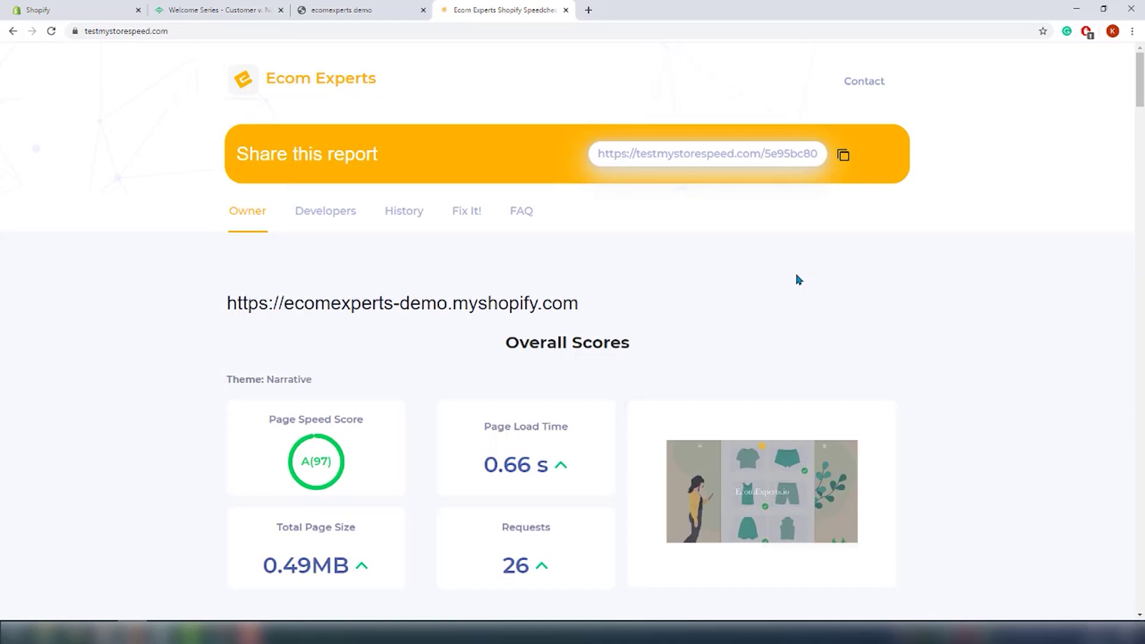
Step: Scroll through the A(97) report's installed apps and Home Page scores, then return to the top
{"action": "scroll", "coordinate": [739, 314], "scroll_direction": "down", "scroll_amount": 4}
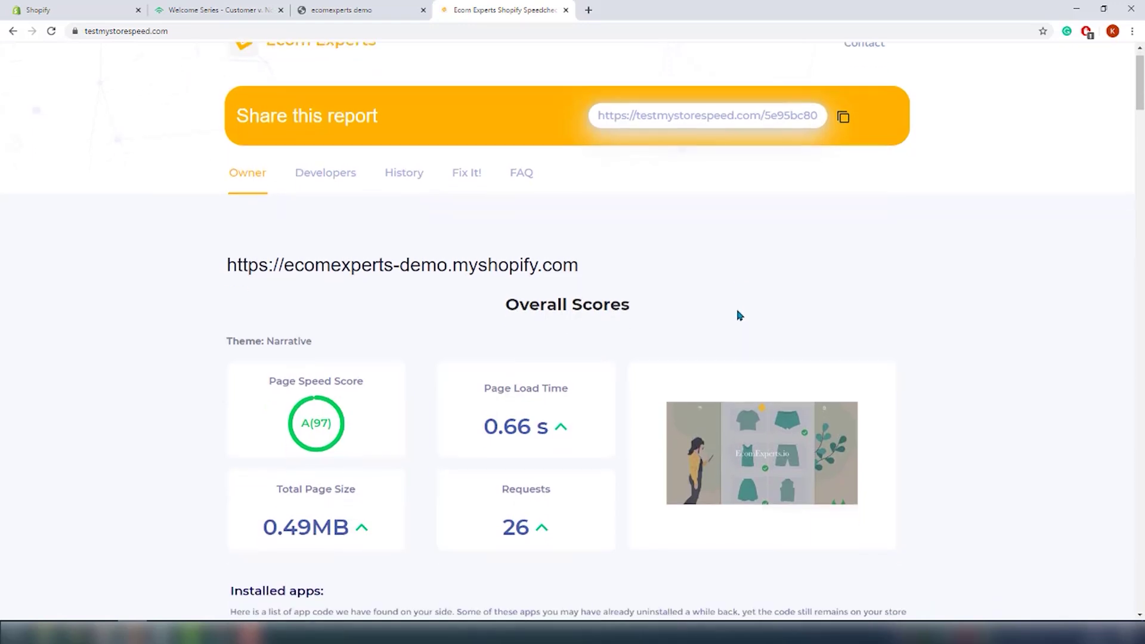
{"action": "scroll", "coordinate": [745, 322], "scroll_direction": "down", "scroll_amount": 6}
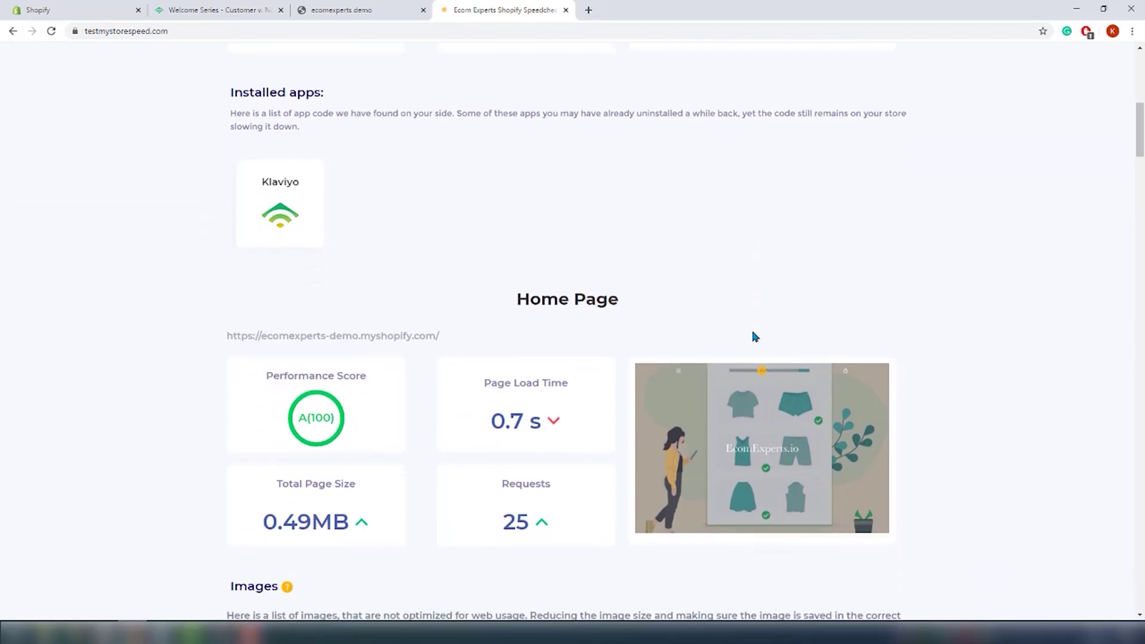
{"action": "scroll", "coordinate": [753, 335], "scroll_direction": "down", "scroll_amount": 2}
{"action": "scroll", "coordinate": [752, 335], "scroll_direction": "up", "scroll_amount": 2}
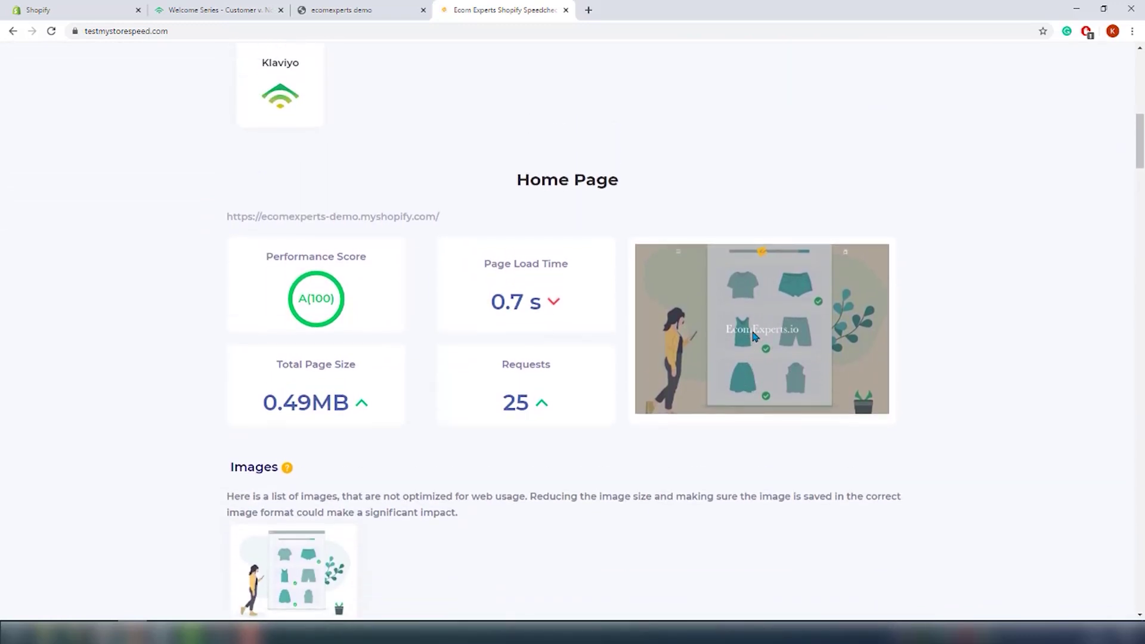
{"action": "scroll", "coordinate": [754, 337], "scroll_direction": "up", "scroll_amount": 7}
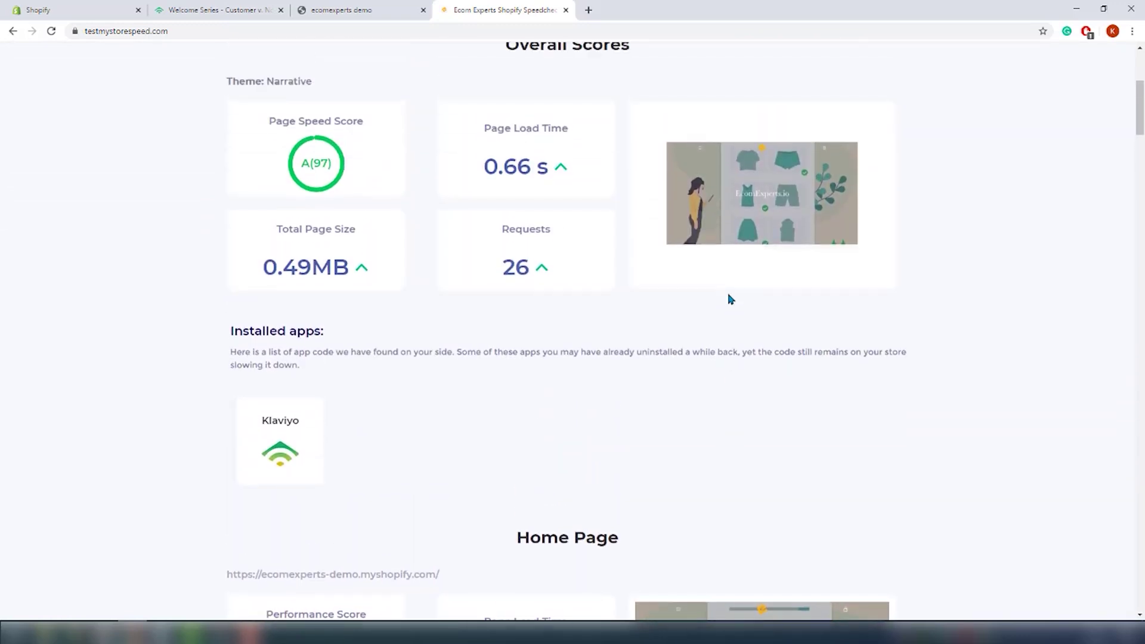
{"action": "scroll", "coordinate": [728, 298], "scroll_direction": "up", "scroll_amount": 3}
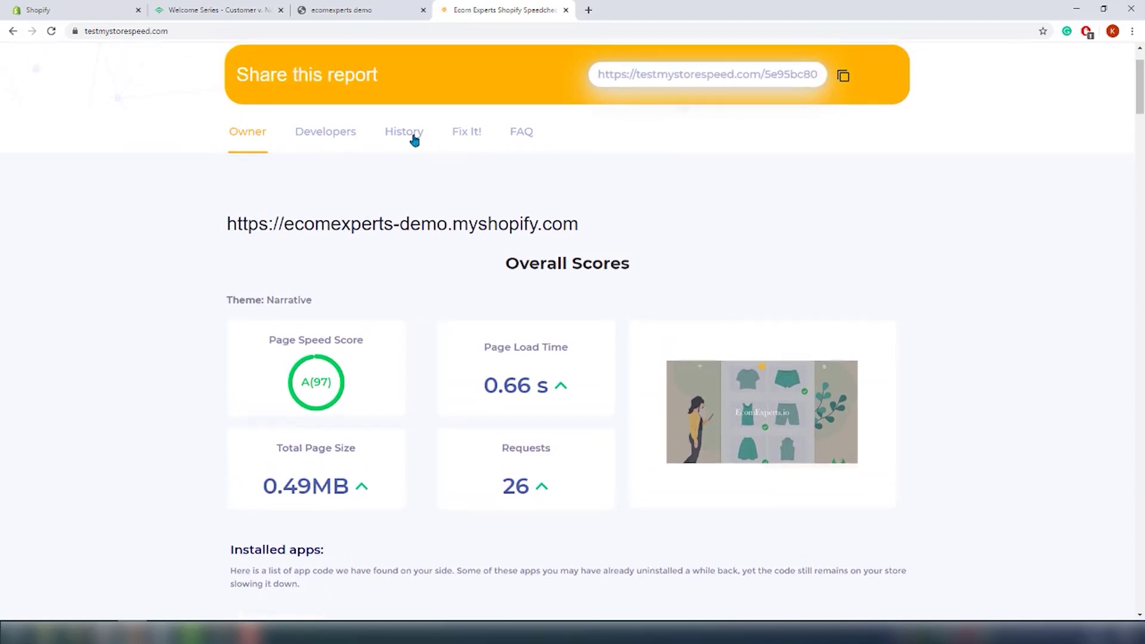
Step: In History, compare the 4/14/2020 12:51:20 PM run against the 4/15/2020 4:40:35 PM run
{"action": "left_click", "coordinate": [411, 138]}
{"action": "scroll", "coordinate": [485, 511], "scroll_direction": "down", "scroll_amount": 3}
{"action": "left_click", "coordinate": [460, 517]}
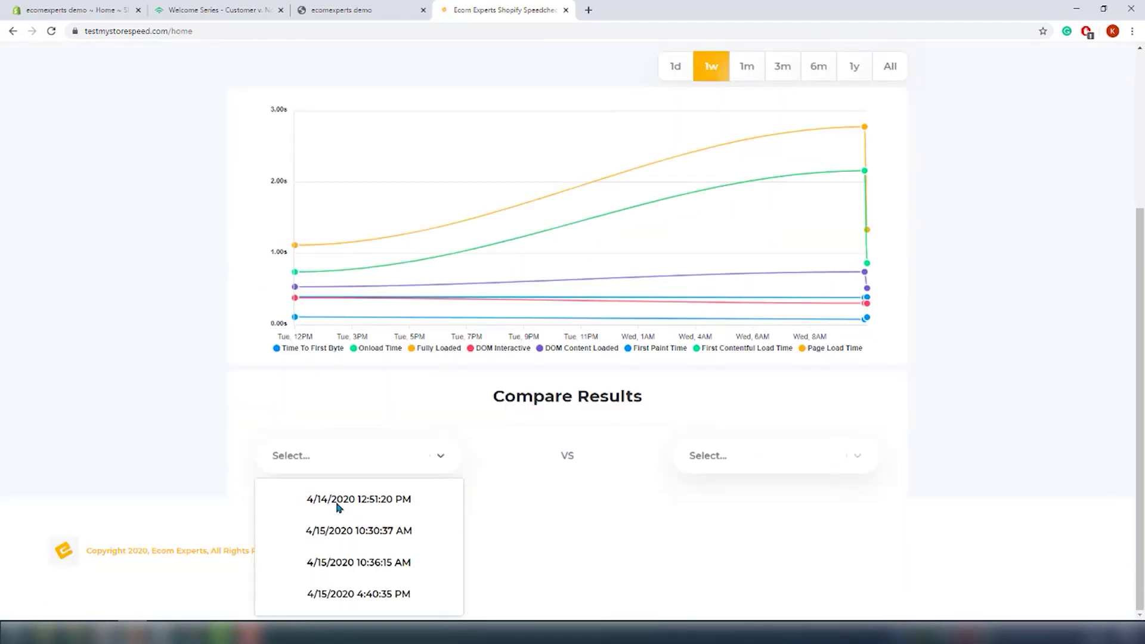
{"action": "left_click", "coordinate": [338, 499]}
{"action": "left_click", "coordinate": [774, 455]}
{"action": "left_click", "coordinate": [842, 530]}
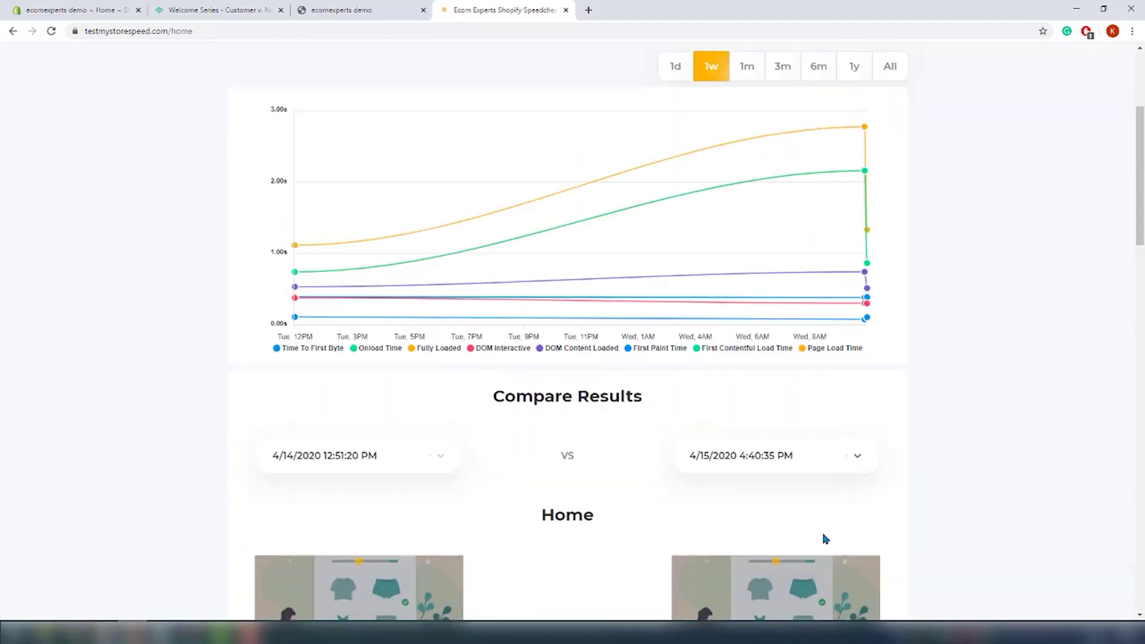
Step: Scroll through the Home, Collection and Cart performance score comparisons
{"action": "scroll", "coordinate": [987, 496], "scroll_direction": "down", "scroll_amount": 5}
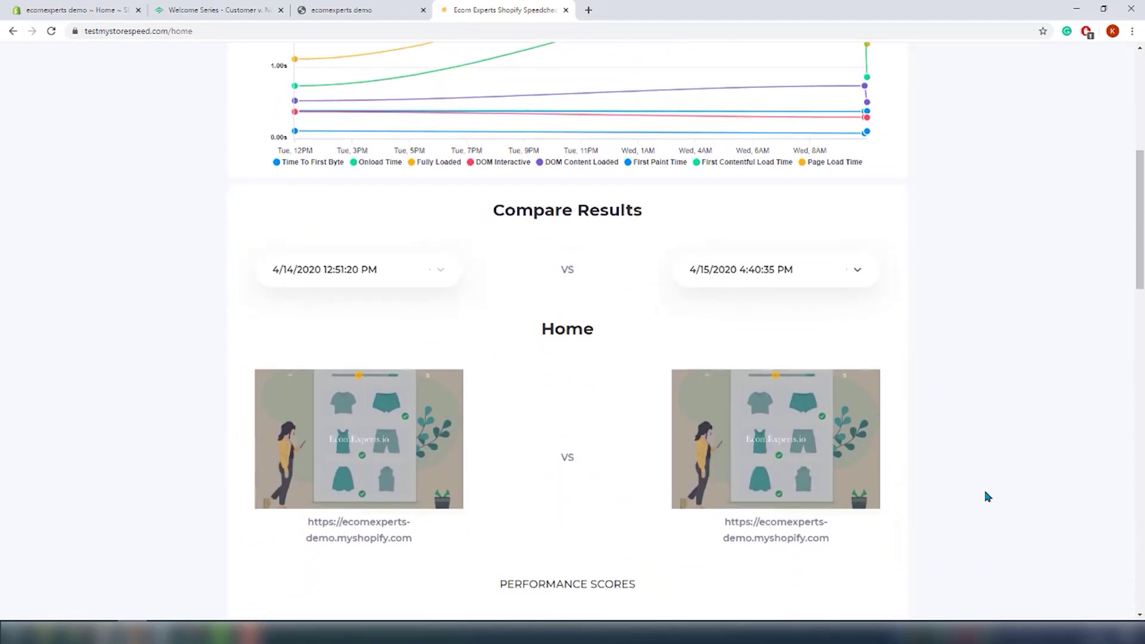
{"action": "scroll", "coordinate": [984, 493], "scroll_direction": "down", "scroll_amount": 2}
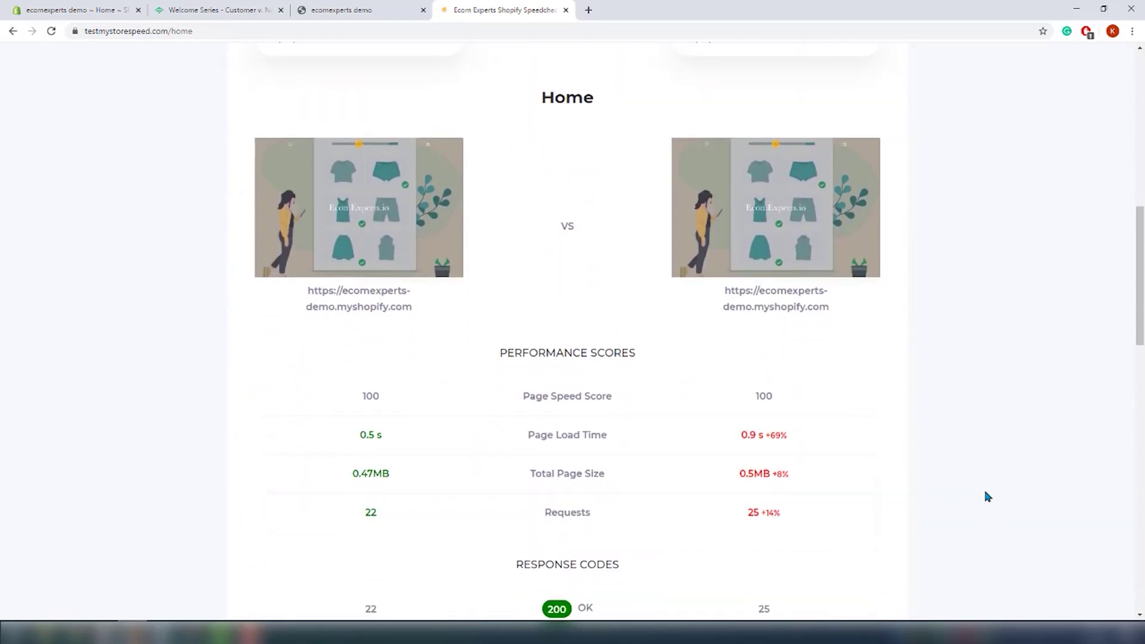
{"action": "scroll", "coordinate": [986, 496], "scroll_direction": "down", "scroll_amount": 1}
{"action": "scroll", "coordinate": [987, 496], "scroll_direction": "down", "scroll_amount": 1}
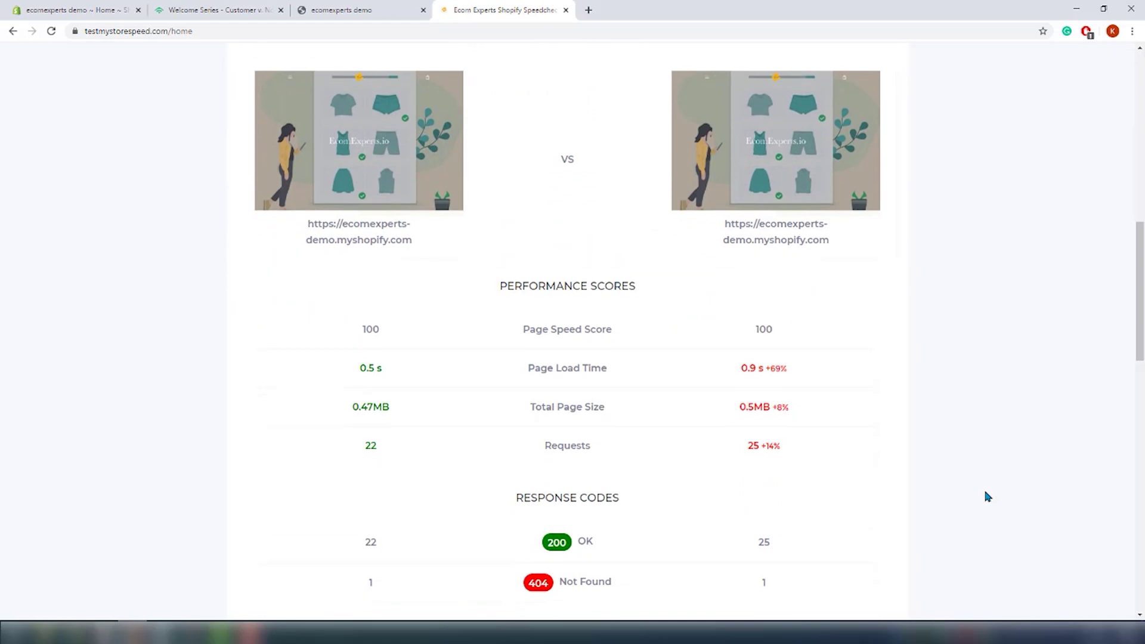
{"action": "scroll", "coordinate": [985, 501], "scroll_direction": "down", "scroll_amount": 5}
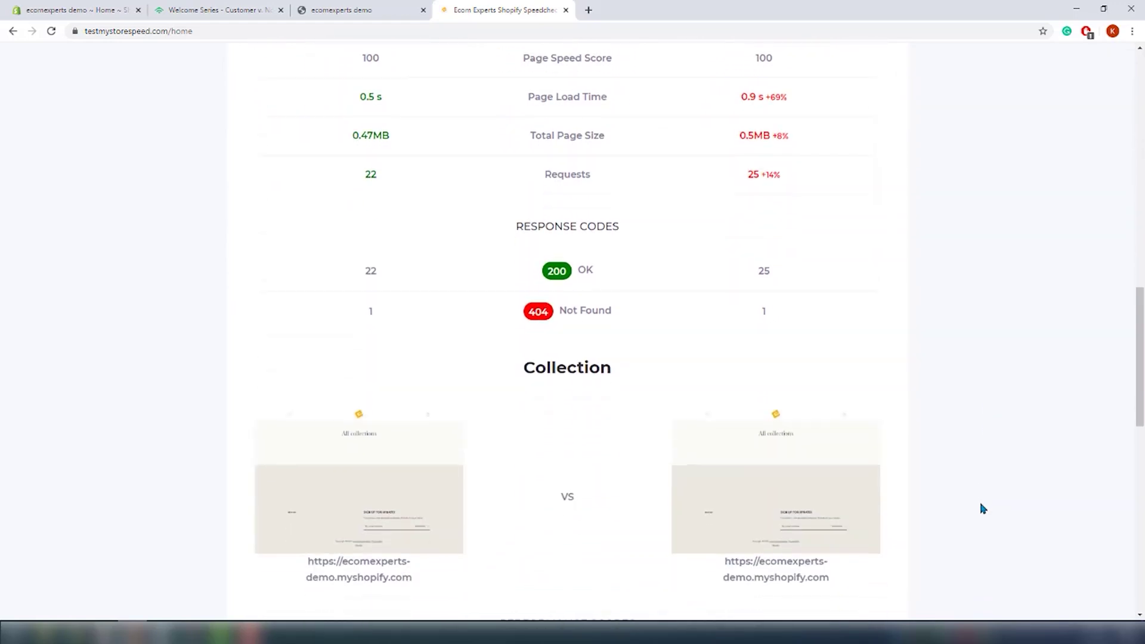
{"action": "scroll", "coordinate": [983, 507], "scroll_direction": "down", "scroll_amount": 3}
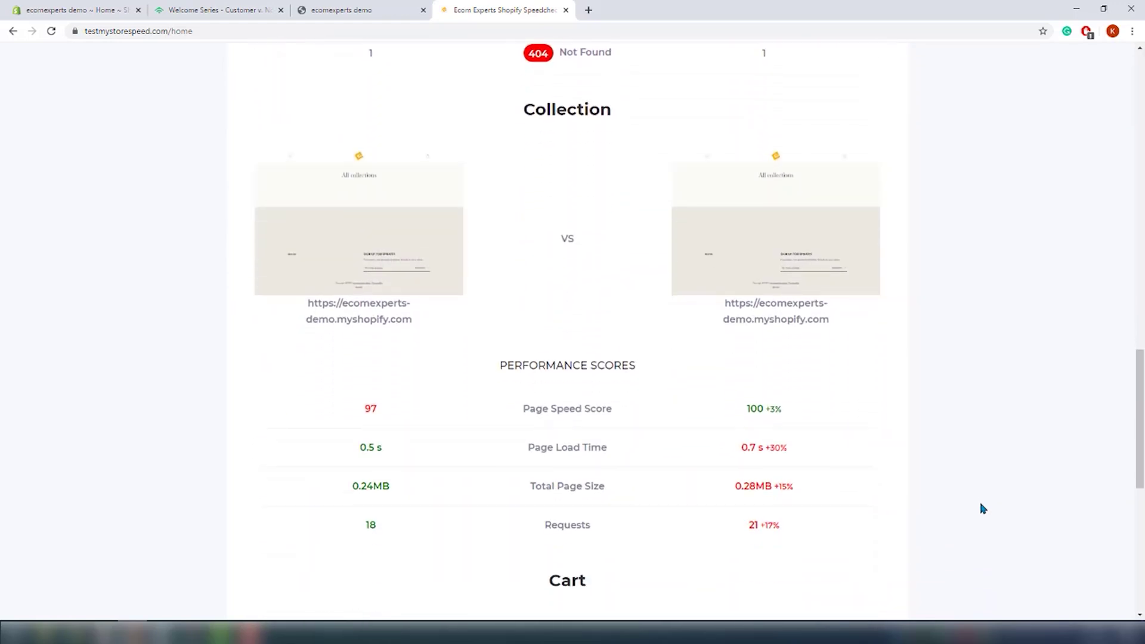
{"action": "scroll", "coordinate": [983, 508], "scroll_direction": "down", "scroll_amount": 3}
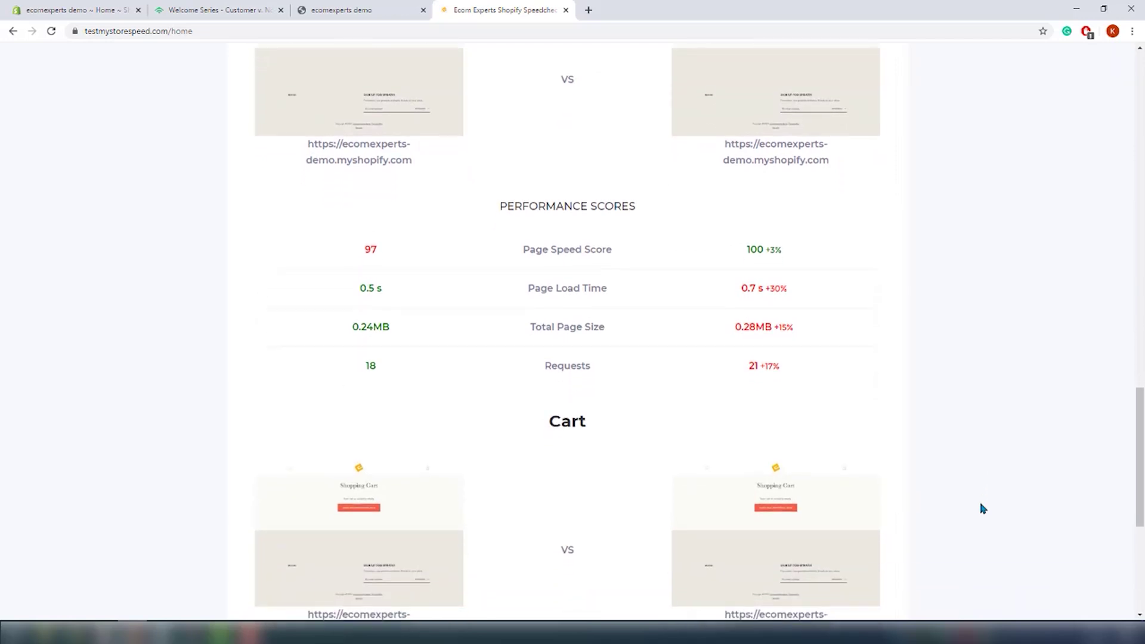
{"action": "scroll", "coordinate": [982, 508], "scroll_direction": "down", "scroll_amount": 5}
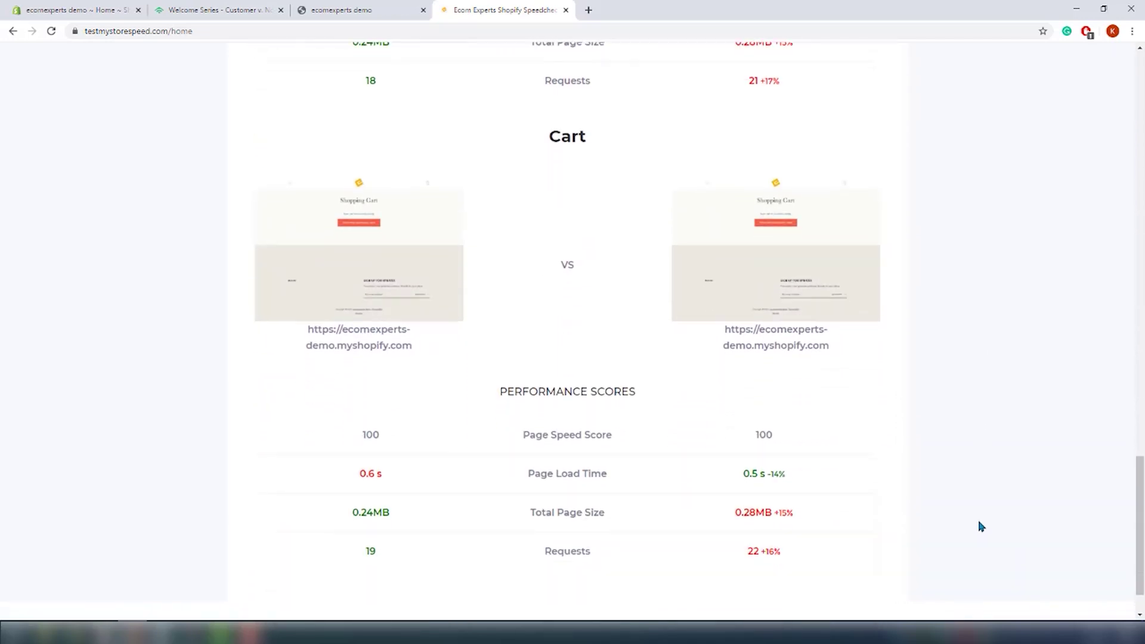
{"action": "scroll", "coordinate": [981, 526], "scroll_direction": "down", "scroll_amount": 1}
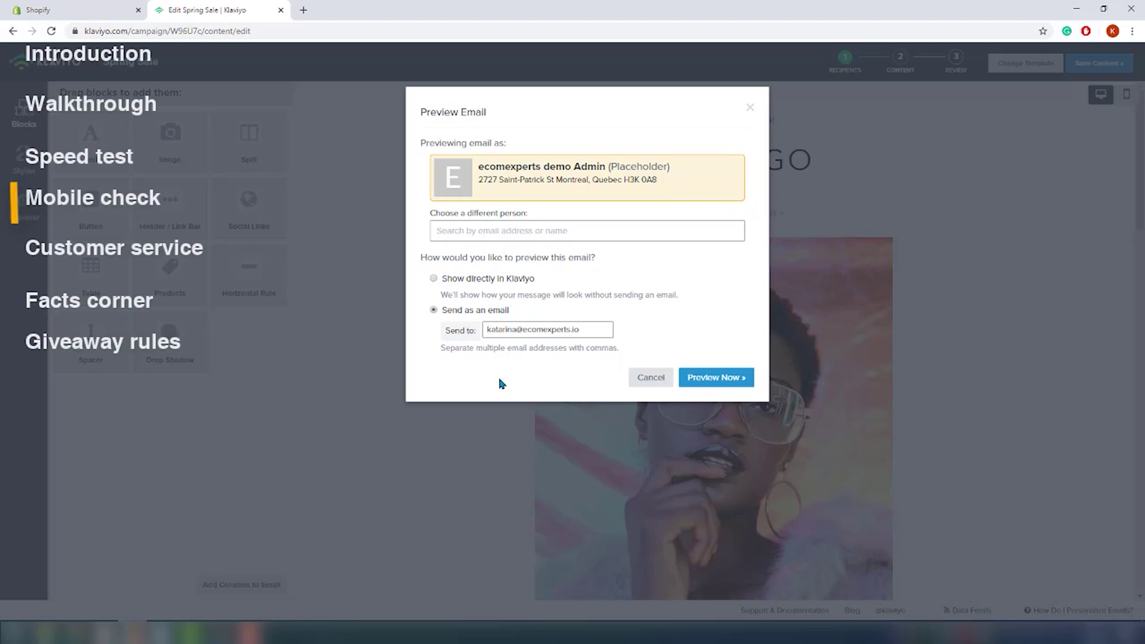
Step: Send the Spring Sale preview email to the store's inbox
{"action": "left_click", "coordinate": [744, 381]}
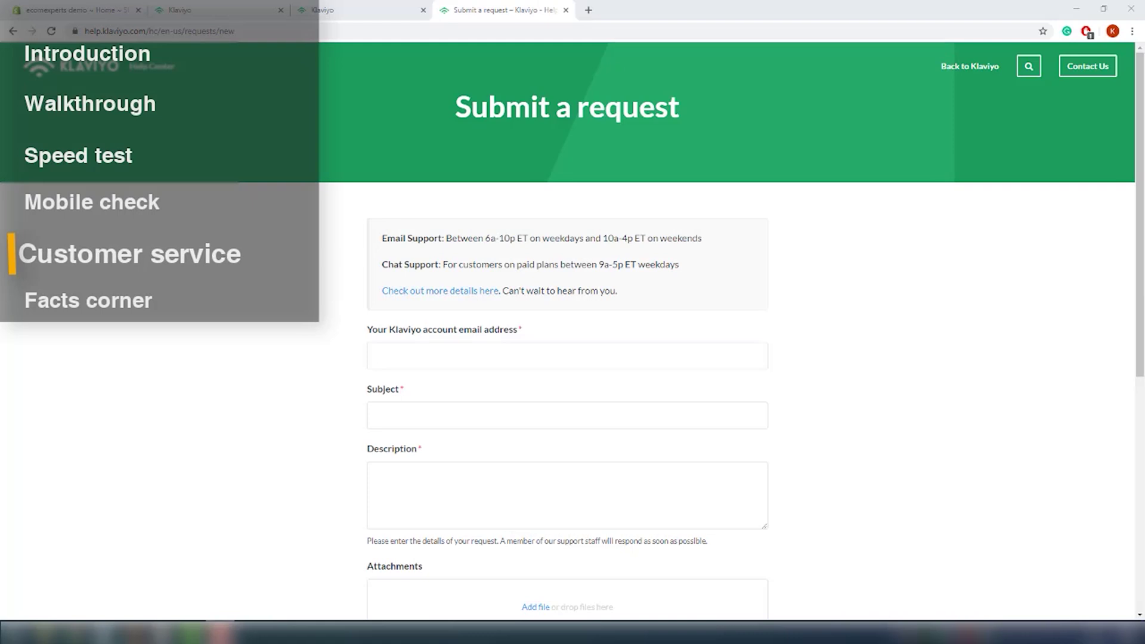
Step: Fill in the account email address and begin the request description with 'Hi'
{"action": "left_click", "coordinate": [605, 359]}
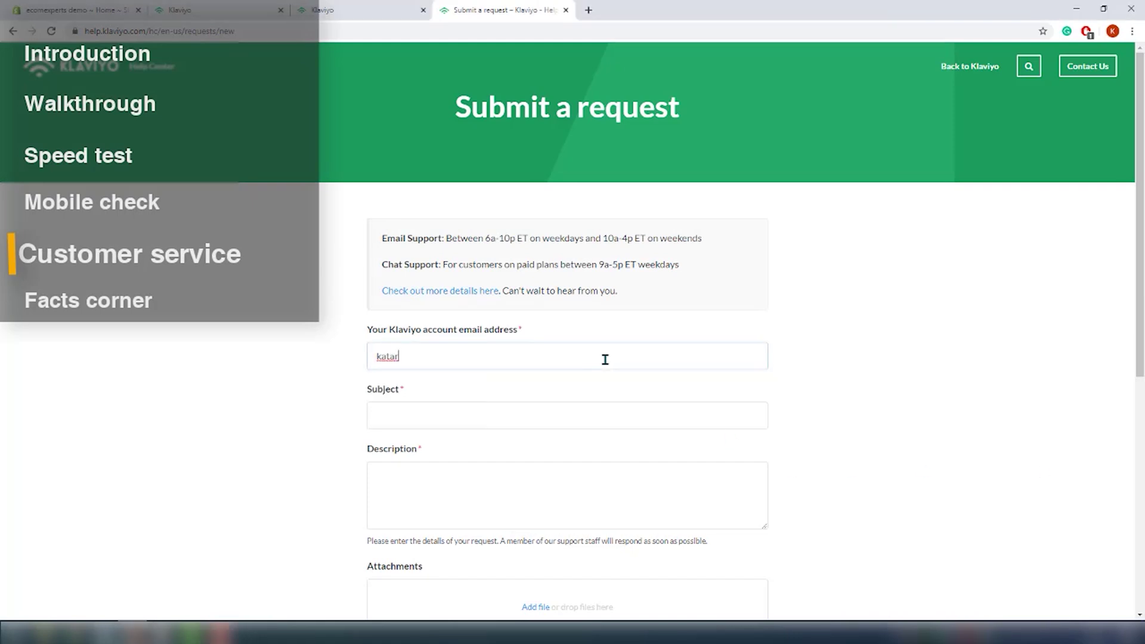
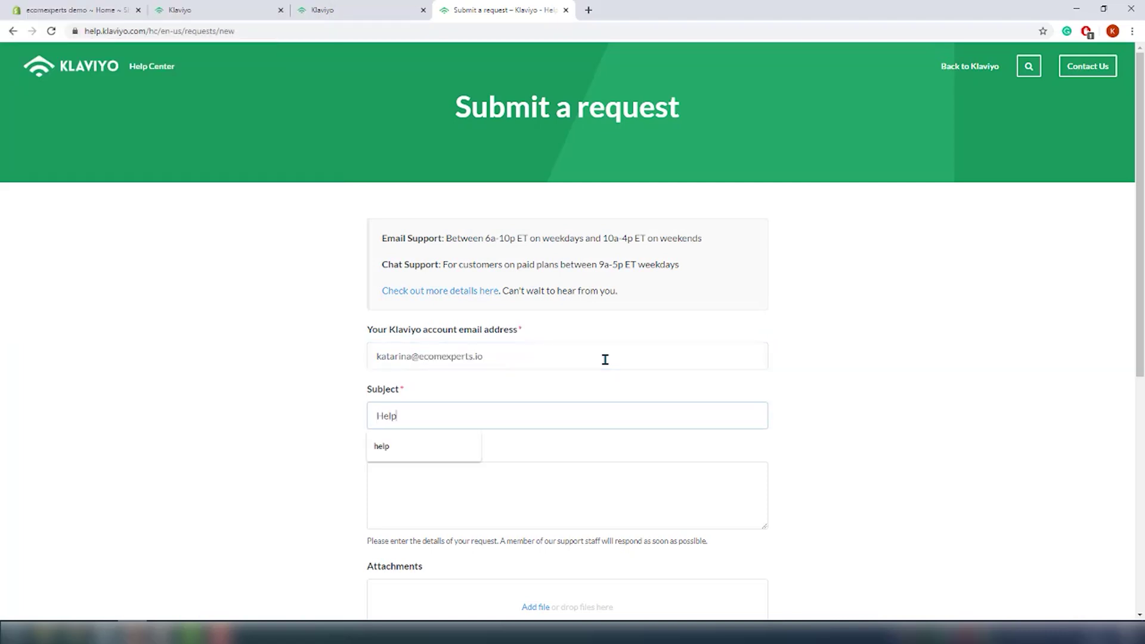
{"action": "key", "text": "Tab"}
{"action": "type", "text": "Hi"}
{"action": "scroll", "coordinate": [462, 511], "scroll_direction": "down", "scroll_amount": 2}
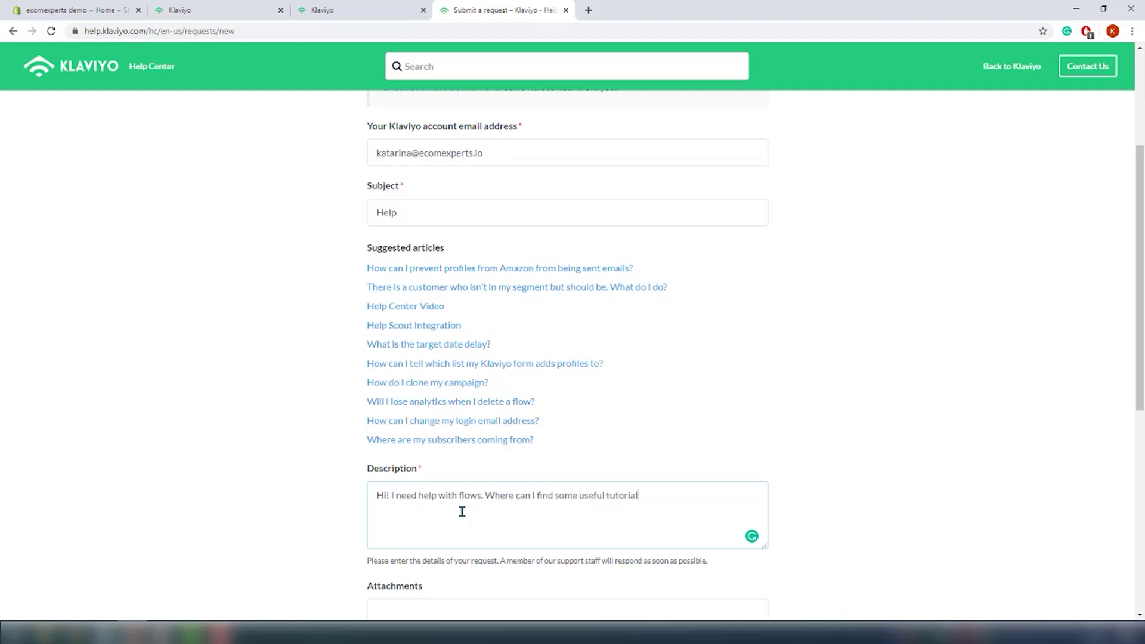
{"action": "scroll", "coordinate": [462, 511], "scroll_direction": "down", "scroll_amount": 4}
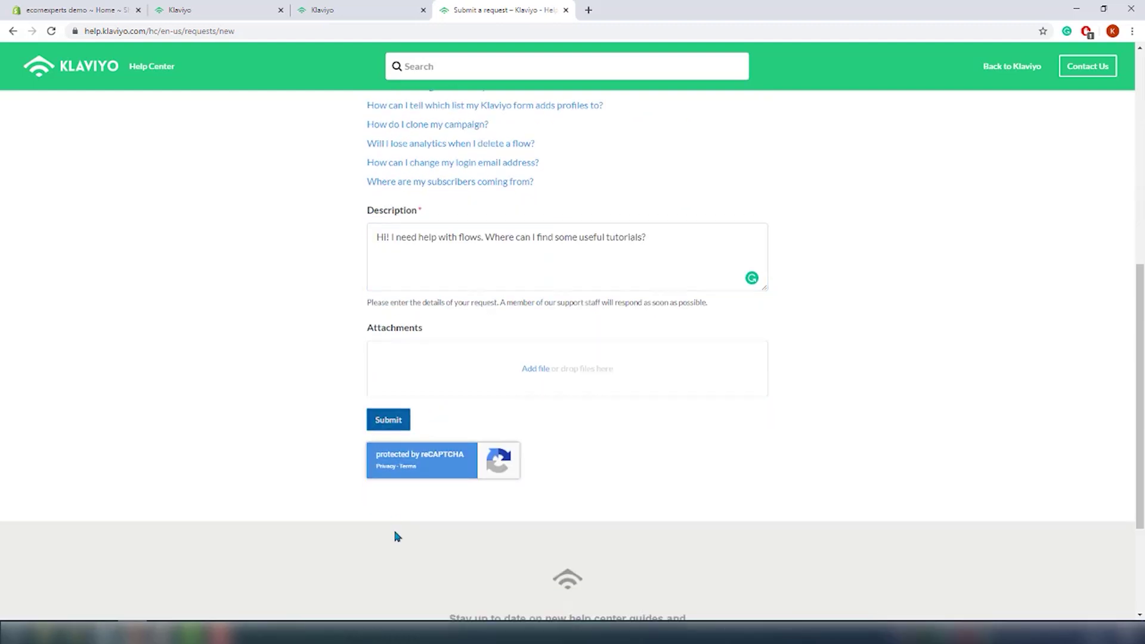
Step: Submit the support request, dismiss the confirmation and browse the Guides page
{"action": "left_click", "coordinate": [388, 419]}
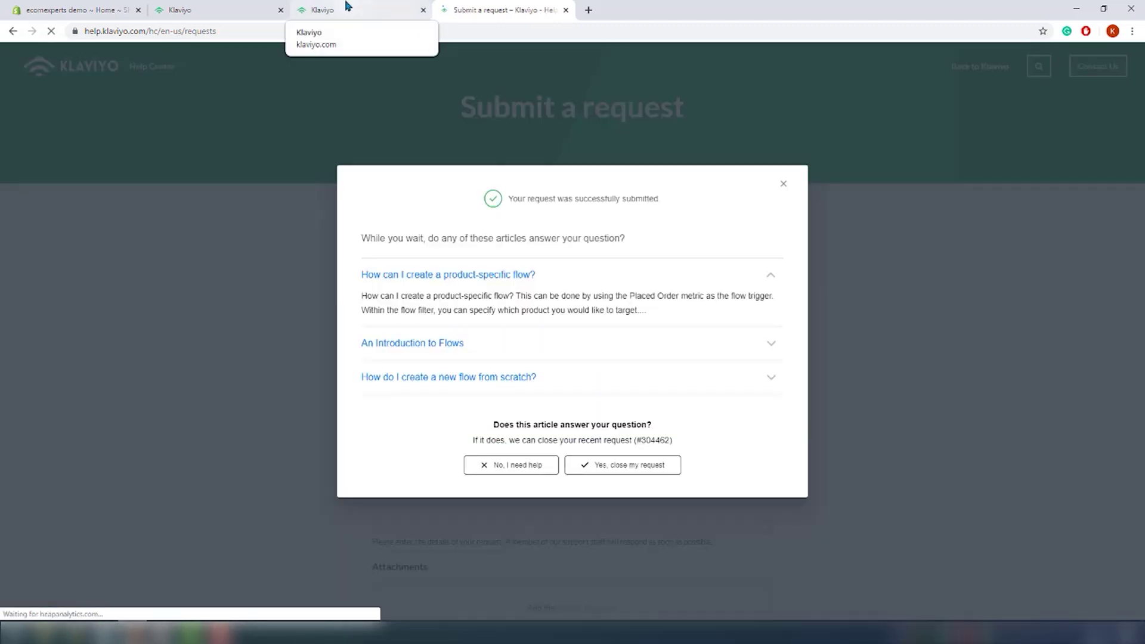
{"action": "left_click", "coordinate": [346, 9]}
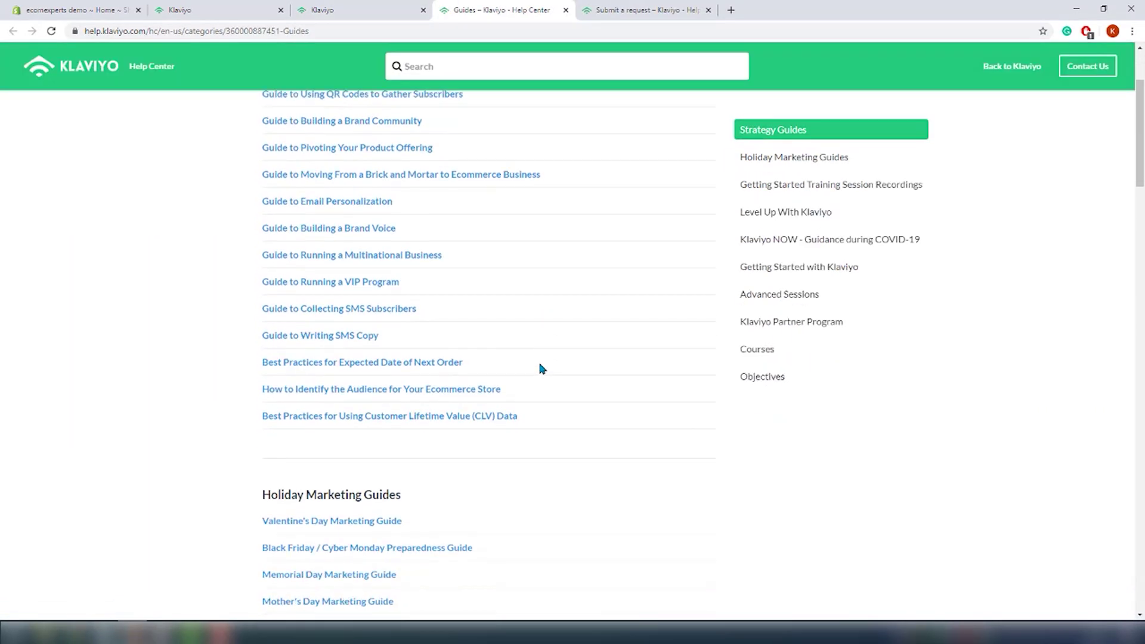
{"action": "scroll", "coordinate": [542, 369], "scroll_direction": "down", "scroll_amount": 10}
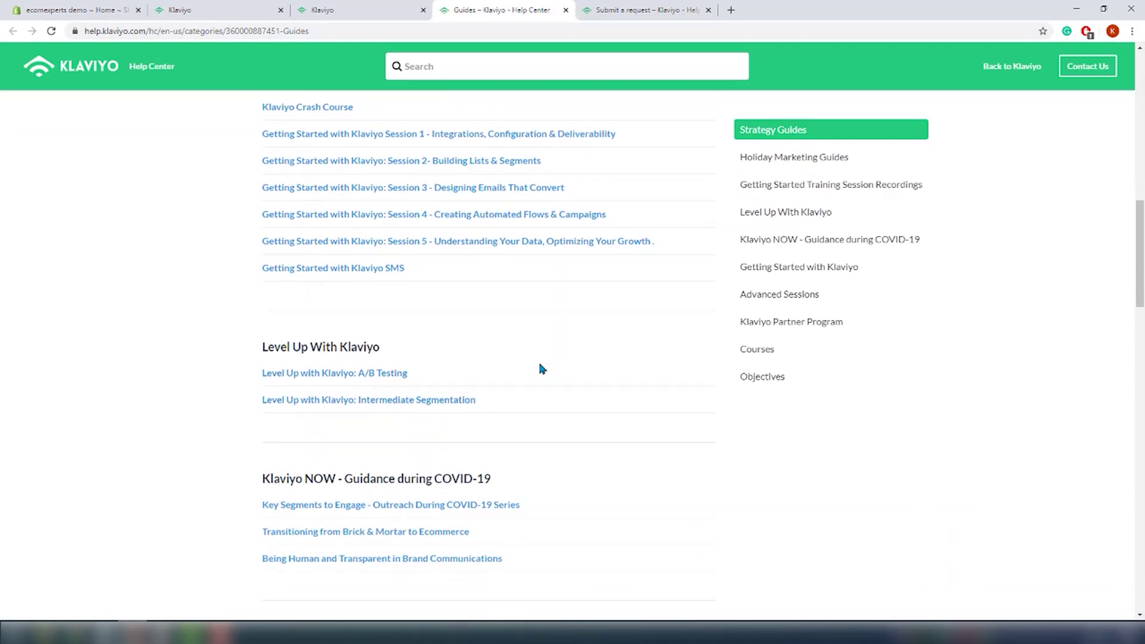
{"action": "scroll", "coordinate": [542, 368], "scroll_direction": "down", "scroll_amount": 10}
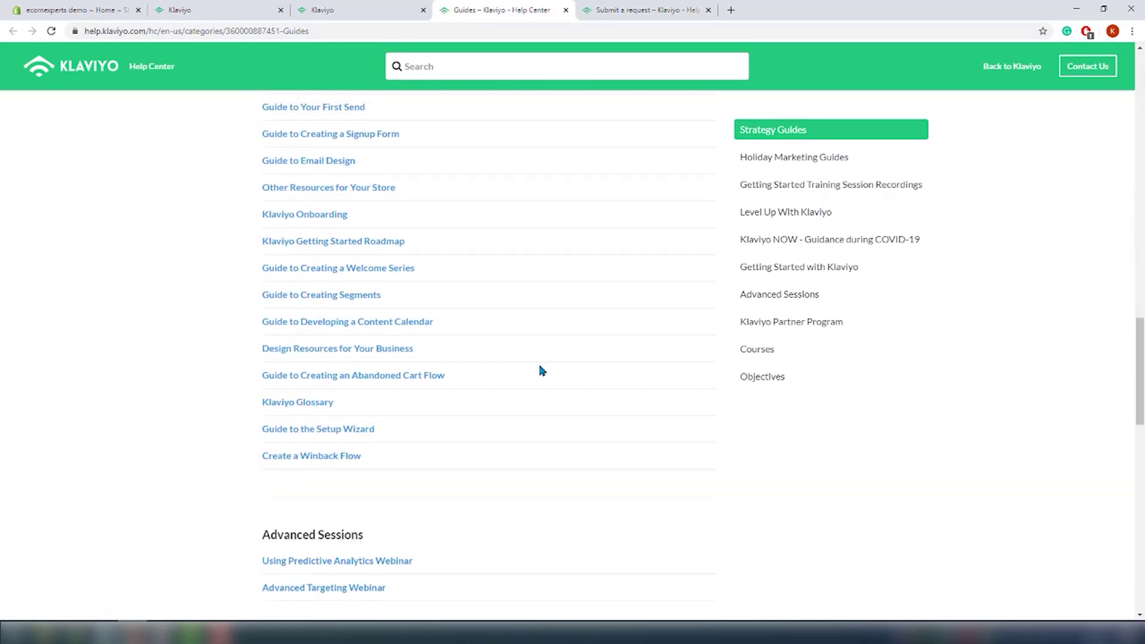
Step: Open the Help Center Video article
{"action": "scroll", "coordinate": [542, 369], "scroll_direction": "down", "scroll_amount": 2}
{"action": "key", "text": "ctrl+shift+Tab"}
{"action": "left_click", "coordinate": [475, 255]}
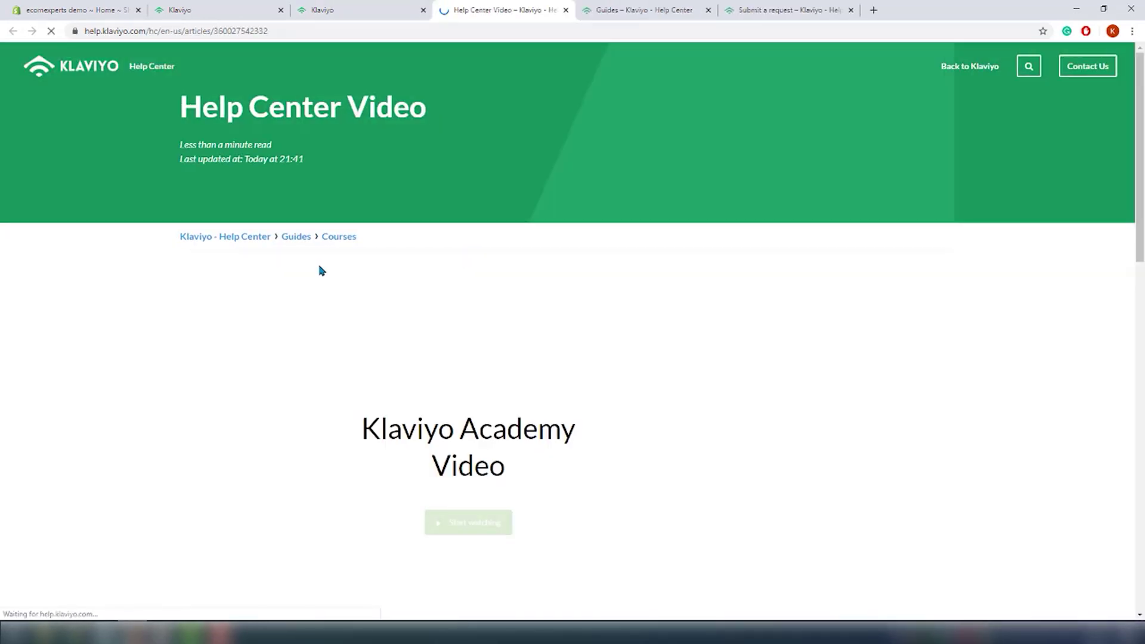
{"action": "scroll", "coordinate": [426, 498], "scroll_direction": "down", "scroll_amount": 1}
Step: Play and skip ahead through the Getting Started With Klaviyo video, close it, and scroll down
{"action": "left_click", "coordinate": [472, 444]}
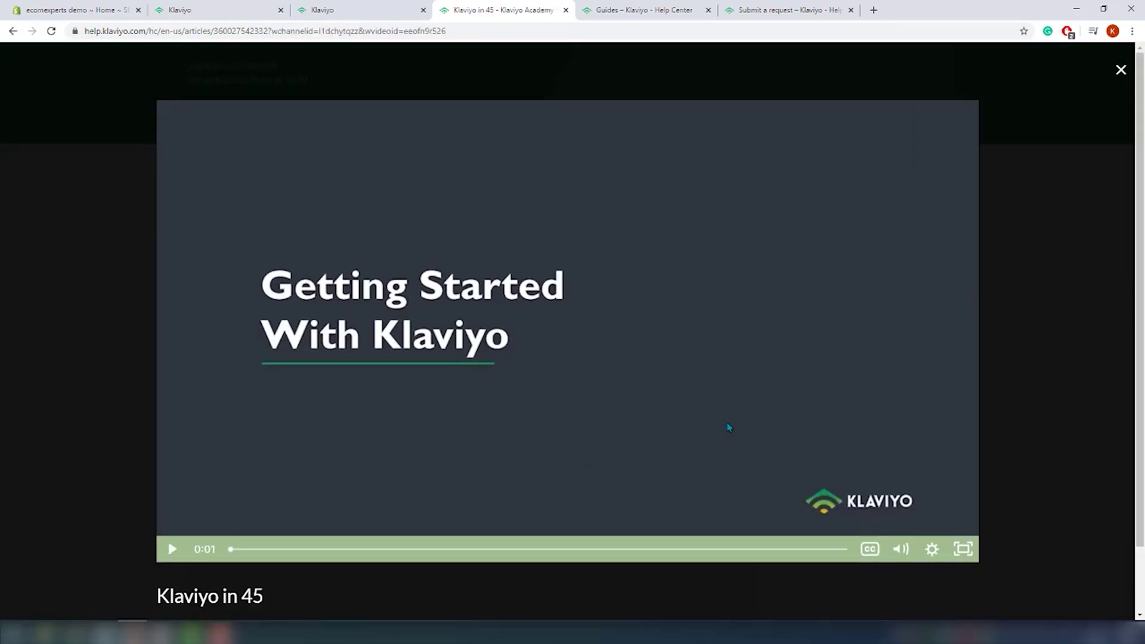
{"action": "left_click", "coordinate": [448, 557]}
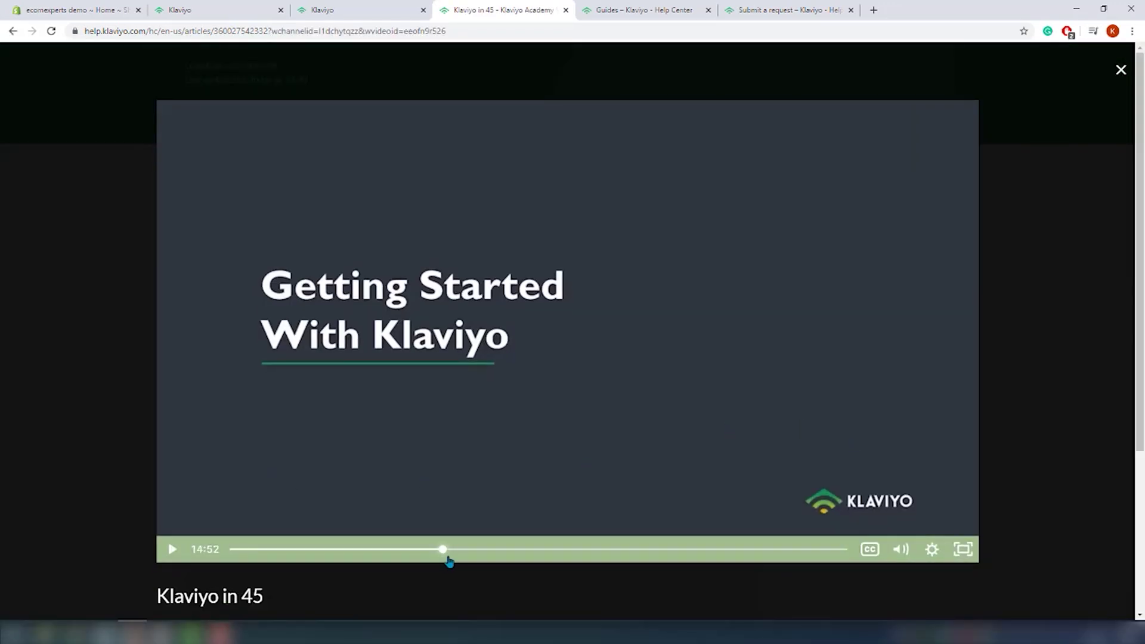
{"action": "left_click_drag", "start_coordinate": [448, 559], "coordinate": [728, 558]}
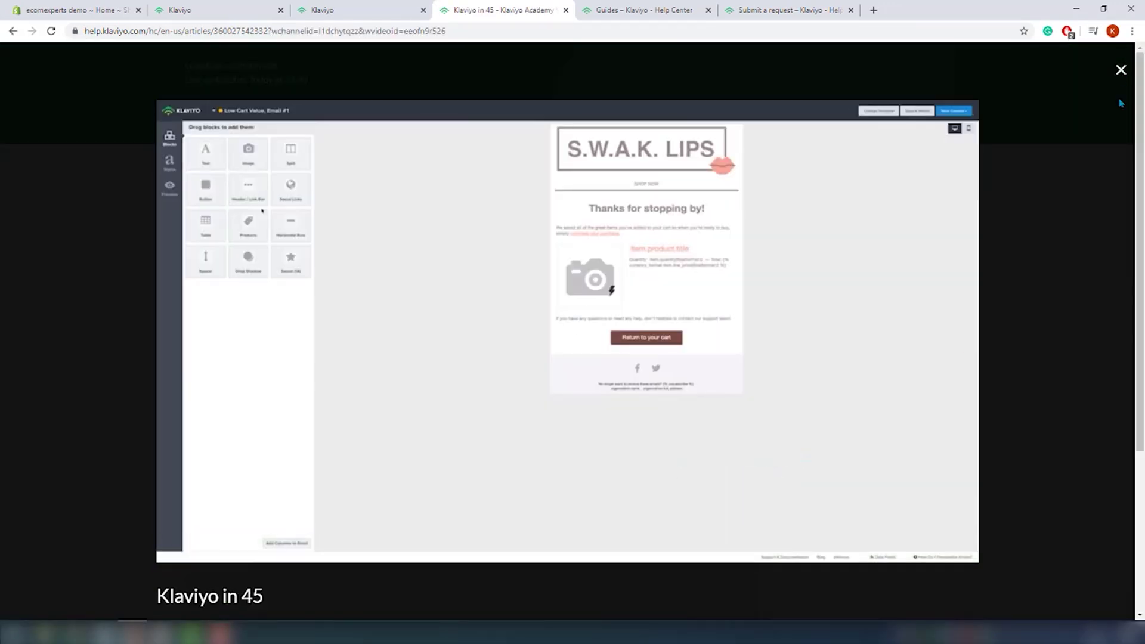
{"action": "left_click", "coordinate": [1120, 69]}
{"action": "scroll", "coordinate": [942, 498], "scroll_direction": "down", "scroll_amount": 7}
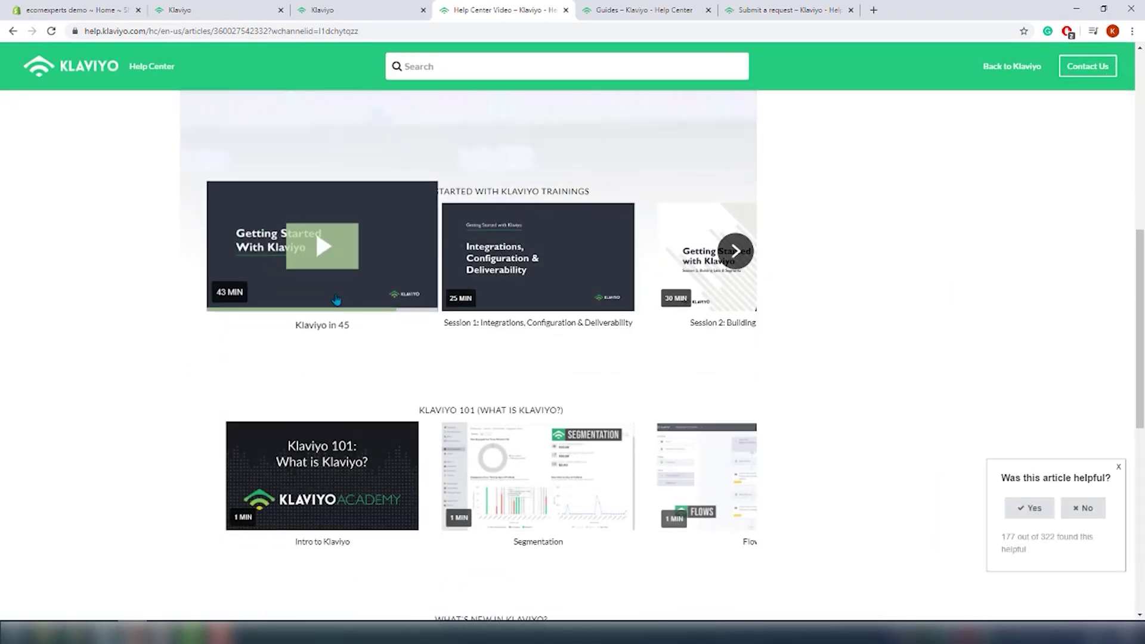
{"action": "scroll", "coordinate": [471, 472], "scroll_direction": "down", "scroll_amount": 8}
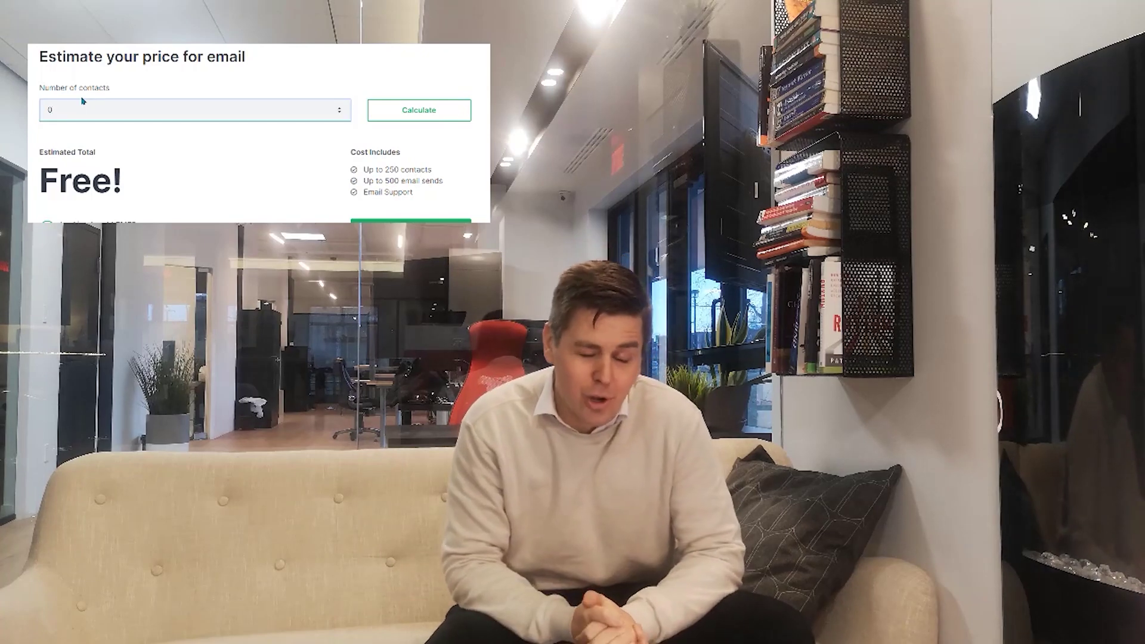
{"action": "type", "text": "25"}
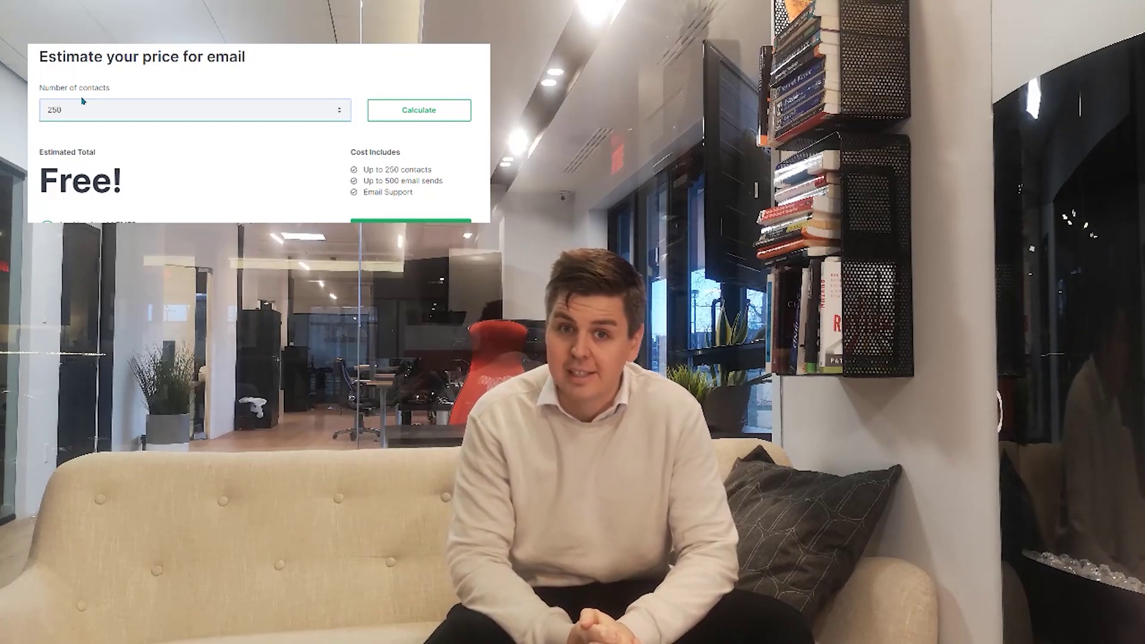
{"action": "type", "text": "00"}
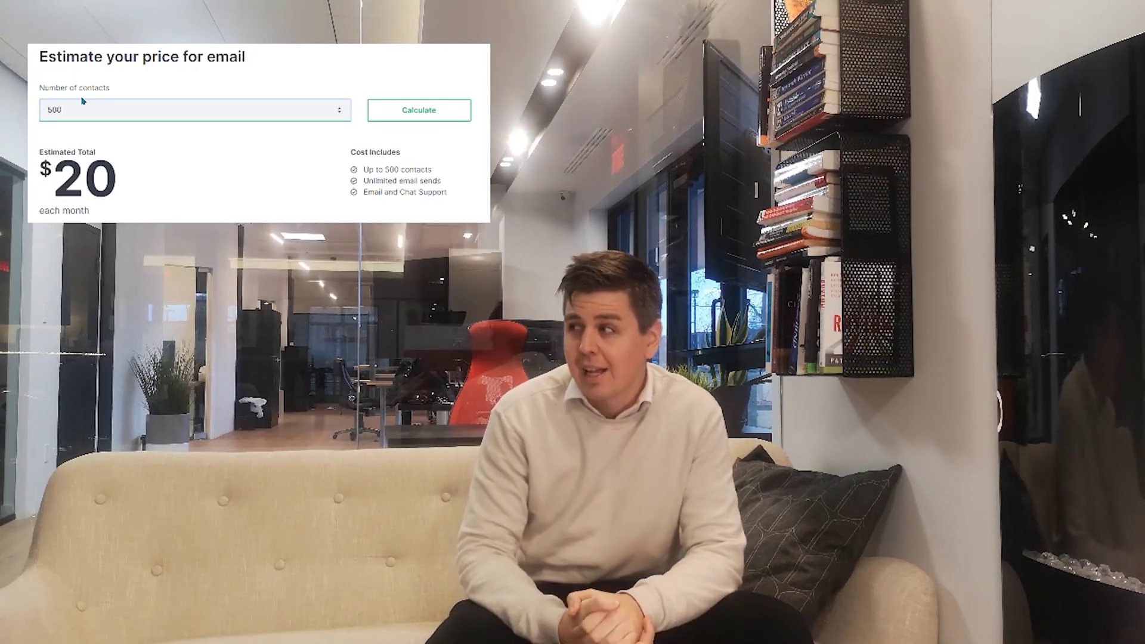